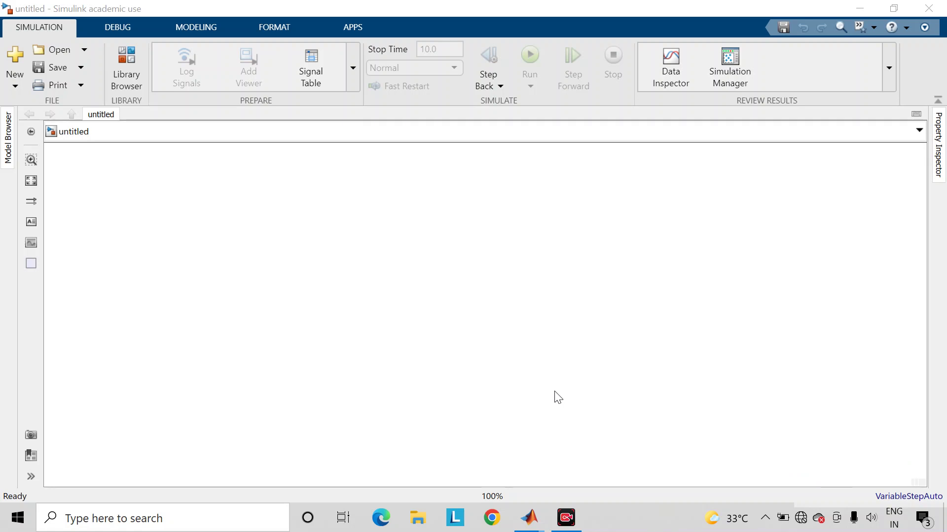
Insert a DC Voltage Source block and set its amplitude to 220 V.
double_click(227, 296)
type("dc")
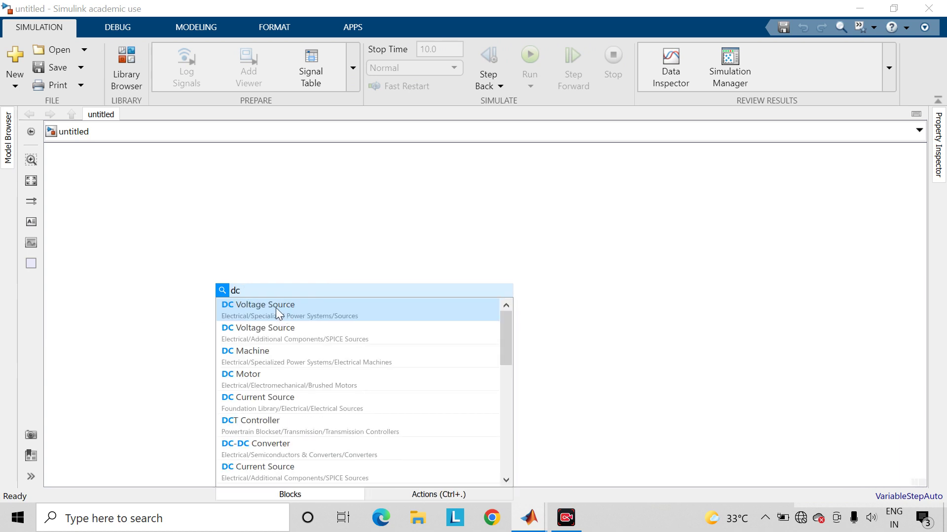
left_click(328, 310)
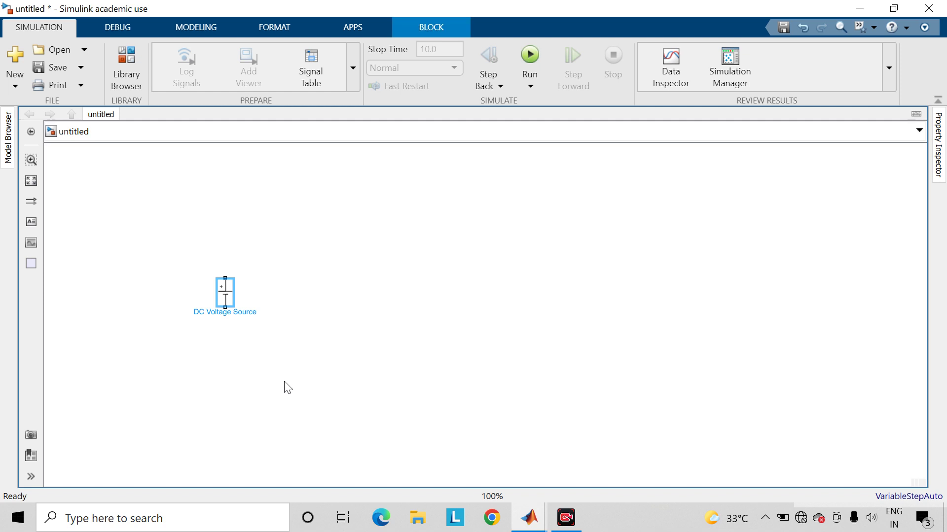
double_click(228, 298)
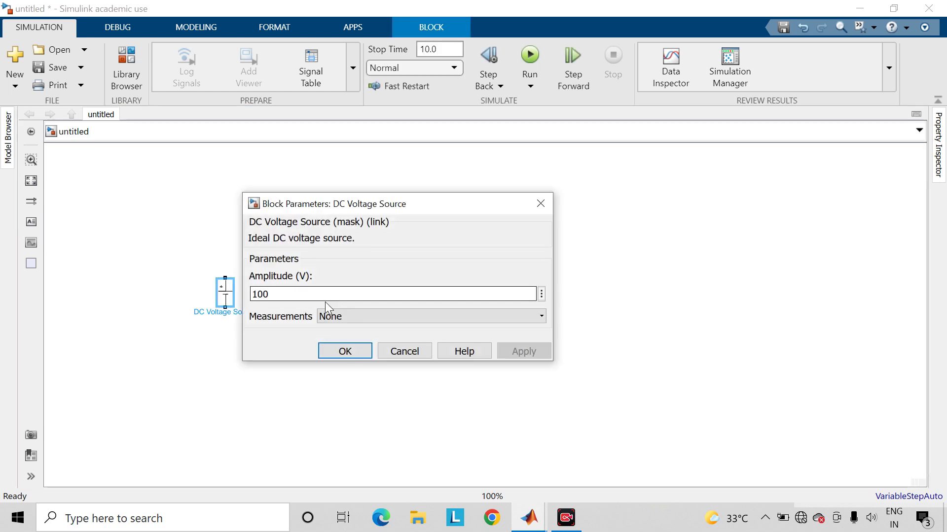
double_click(334, 298)
type("2")
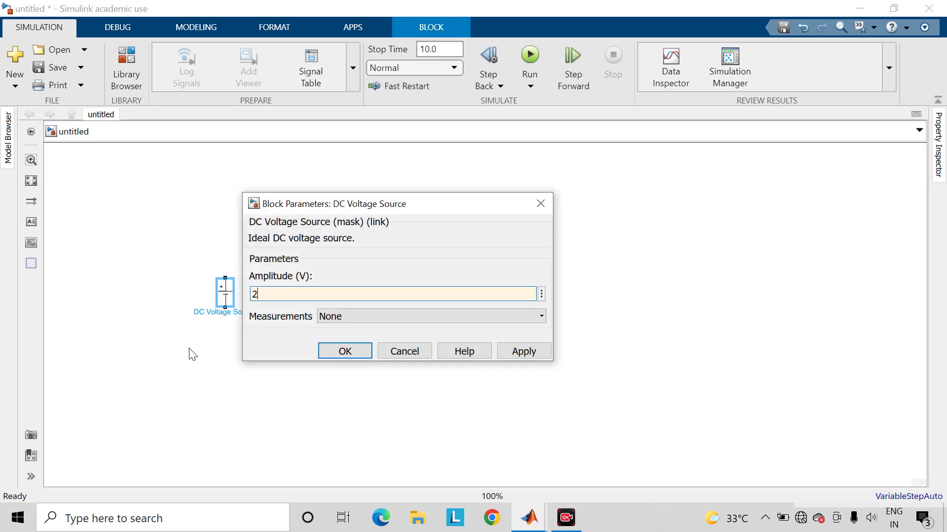
type("20")
key("Return")
Move the DC voltage source toward the lower left of the canvas.
left_click(218, 267)
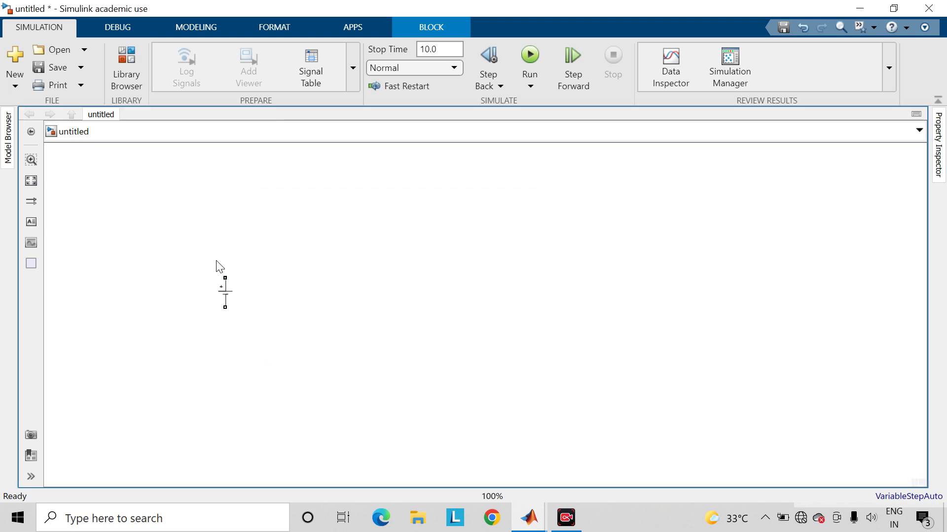
left_click_drag(228, 291, 156, 316)
left_click(266, 270)
Add a Mosfet block and wire the source's positive terminal to its drain.
double_click(243, 260)
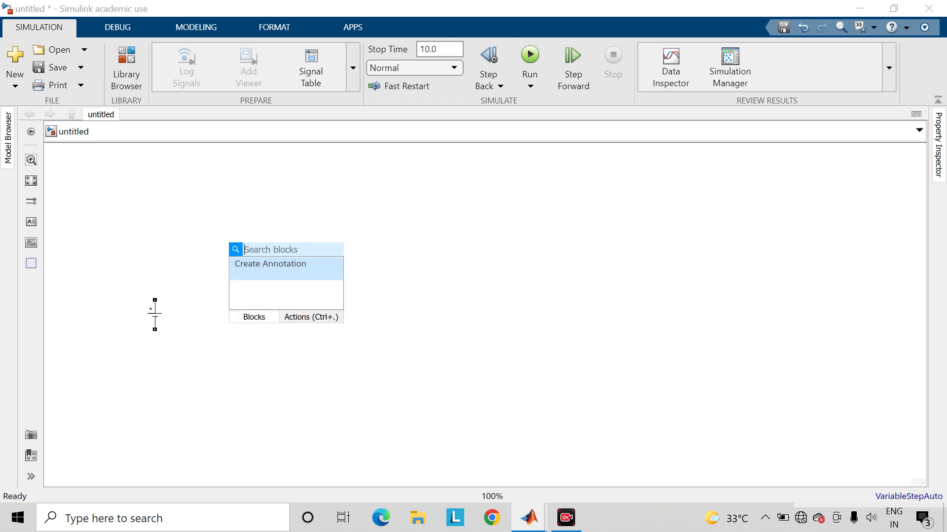
type("mosf")
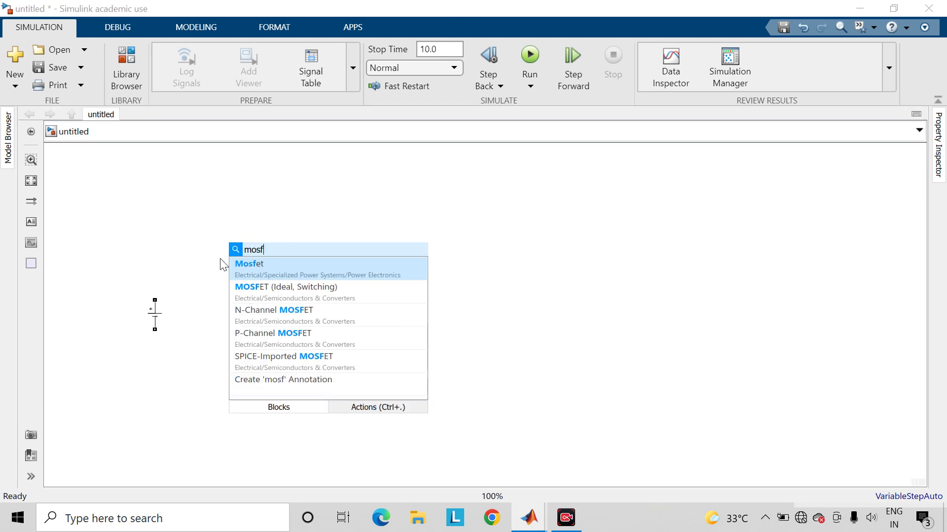
left_click(303, 275)
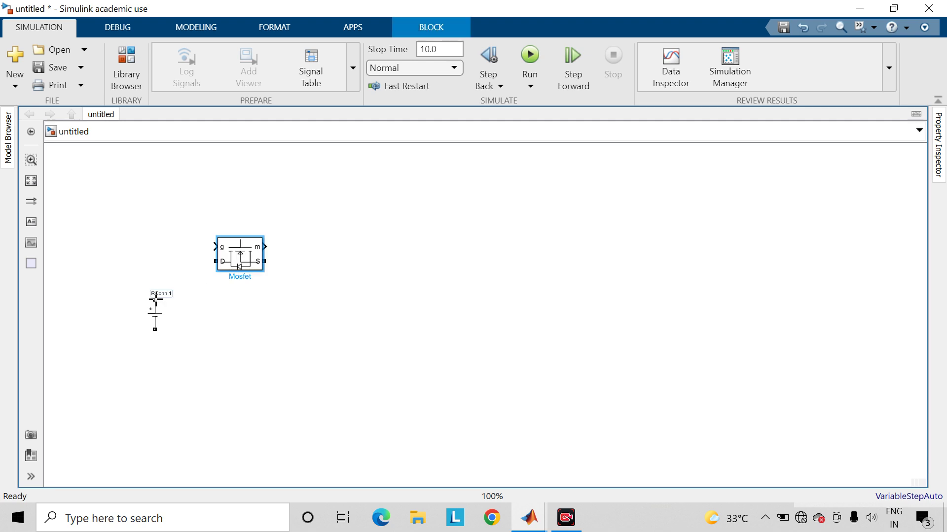
left_click_drag(156, 299, 215, 261)
Add a Diode block, rotated upright and placed below the Mosfet.
double_click(295, 339)
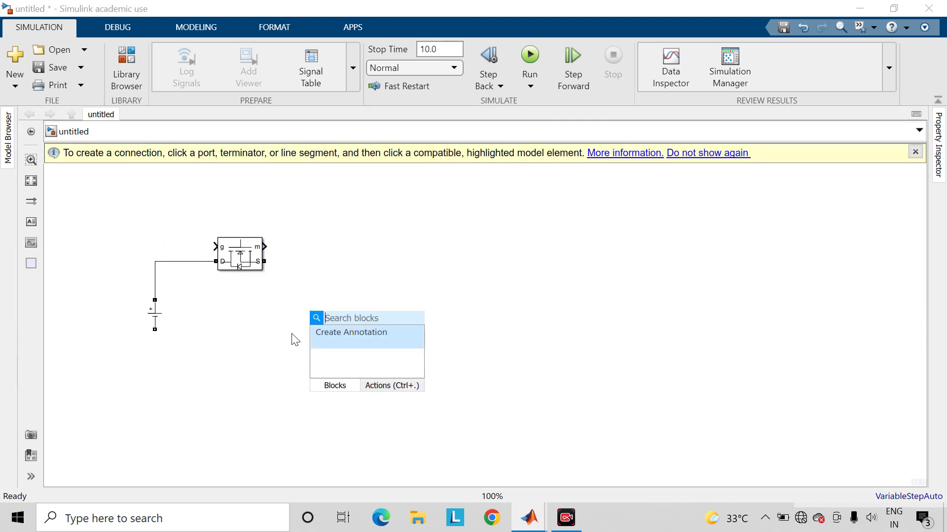
type("diode")
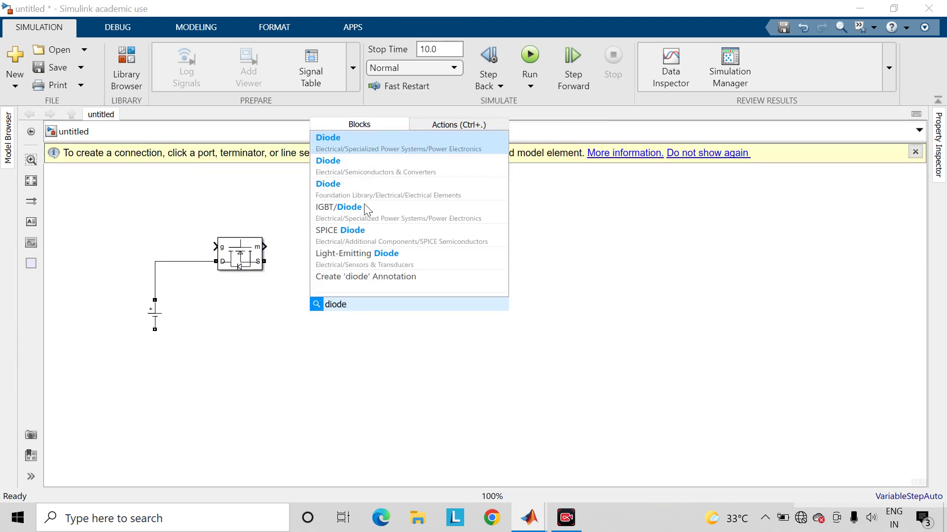
left_click(372, 141)
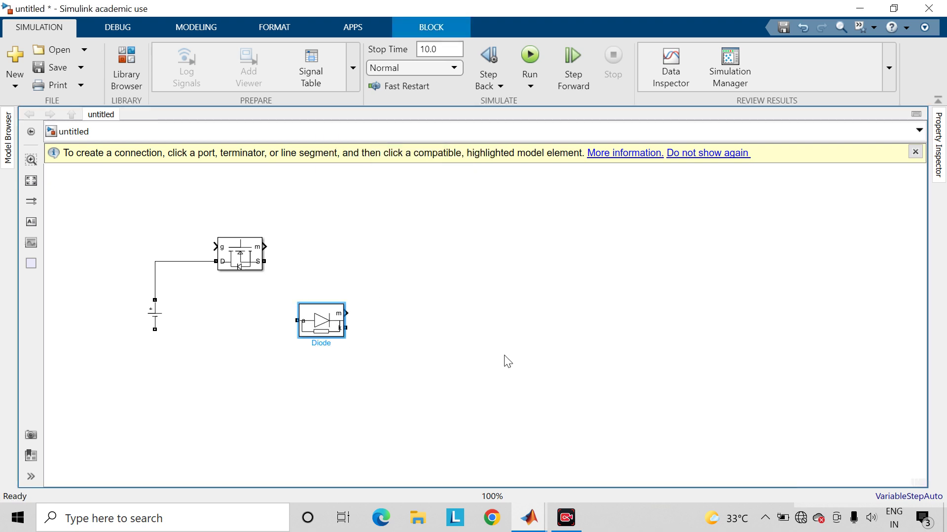
key("ctrl+r")
key("ctrl+r")
key("ctrl+r")
left_click(477, 374)
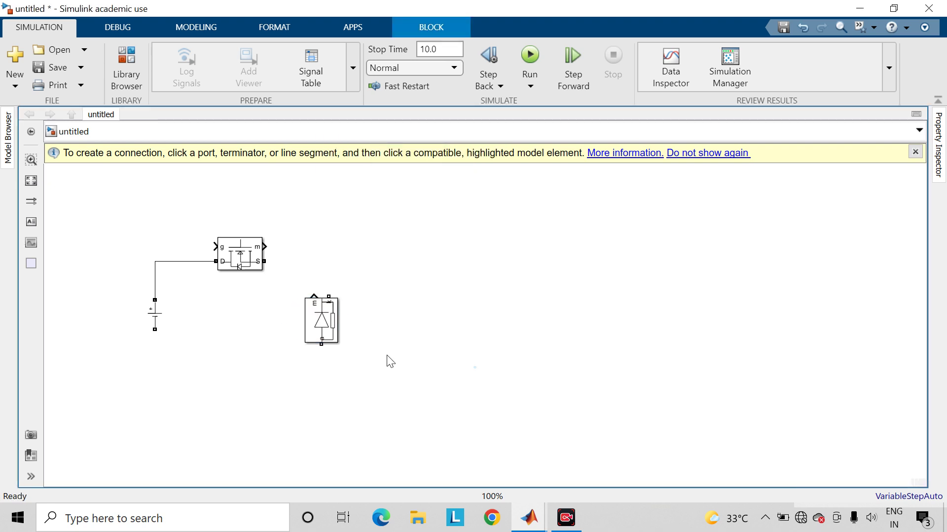
left_click_drag(326, 314, 356, 337)
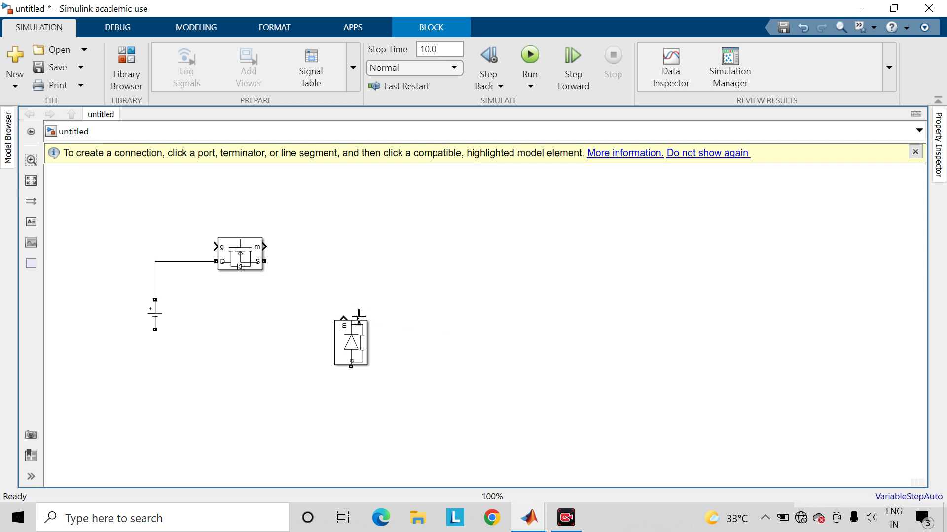
Wire the Mosfet source to the diode top and the source's negative terminal to the diode bottom.
left_click(358, 318)
left_click(271, 262)
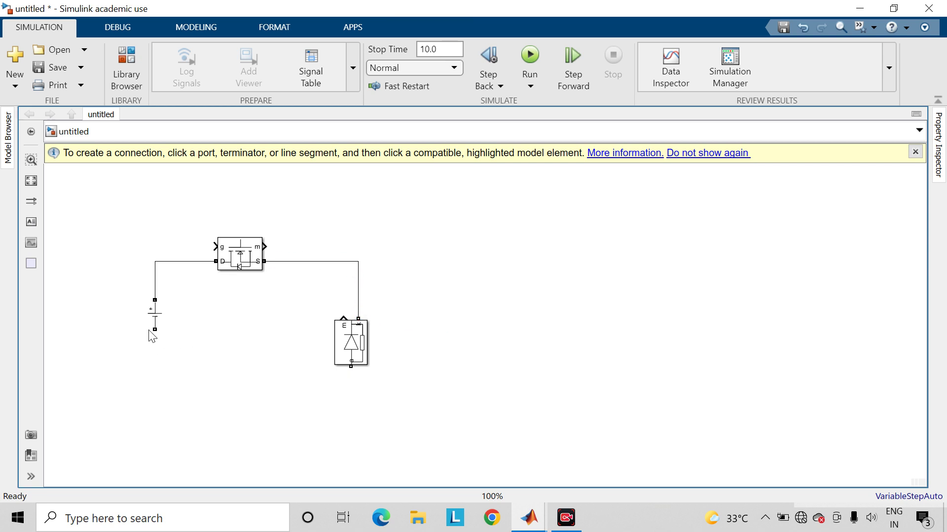
left_click_drag(155, 329, 296, 429)
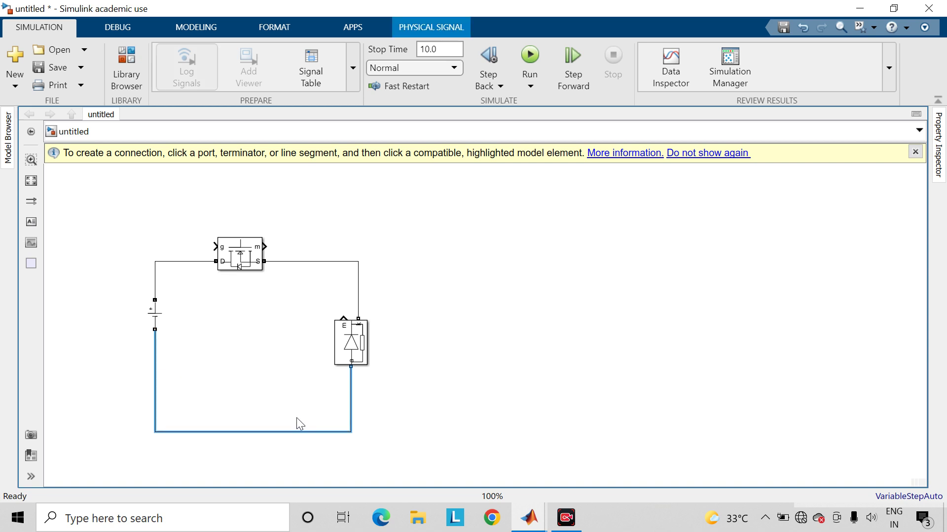
left_click(284, 366)
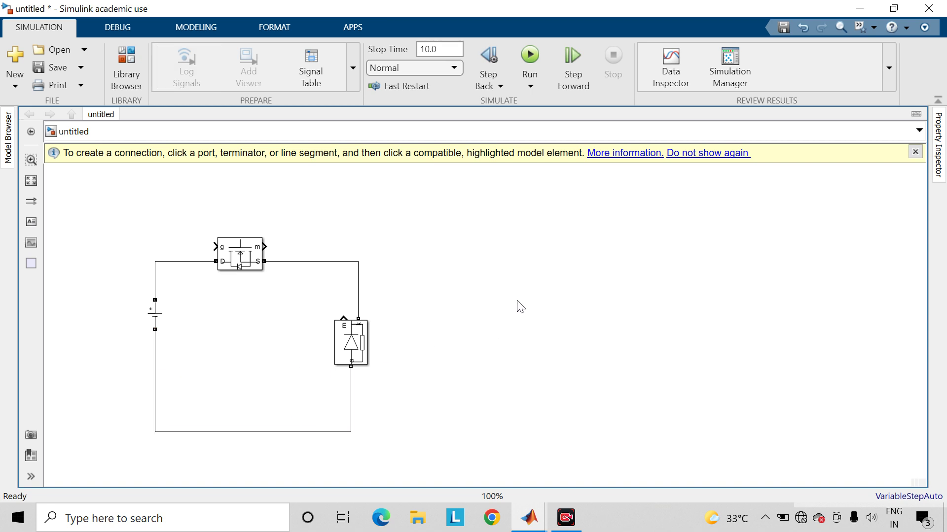
Add a Current Measurement block fed from the Mosfet–diode junction.
double_click(463, 271)
type("curre")
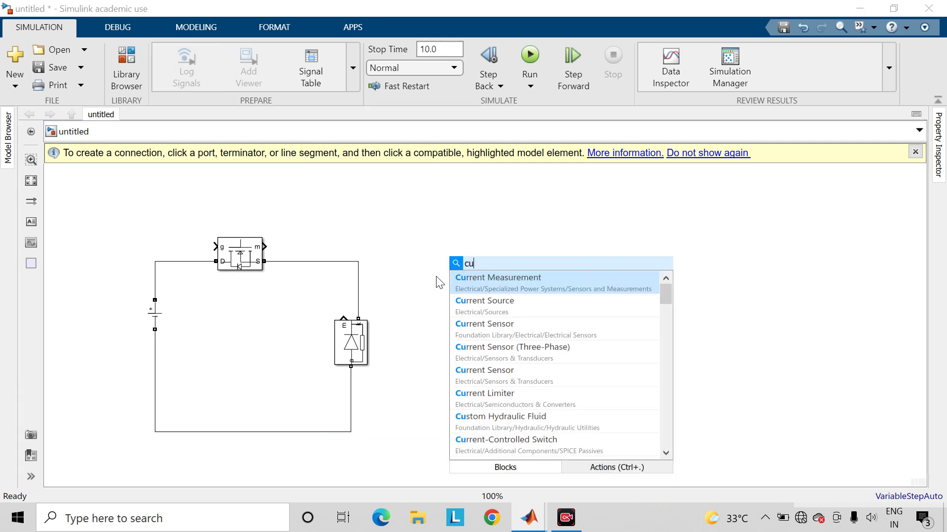
left_click(454, 278)
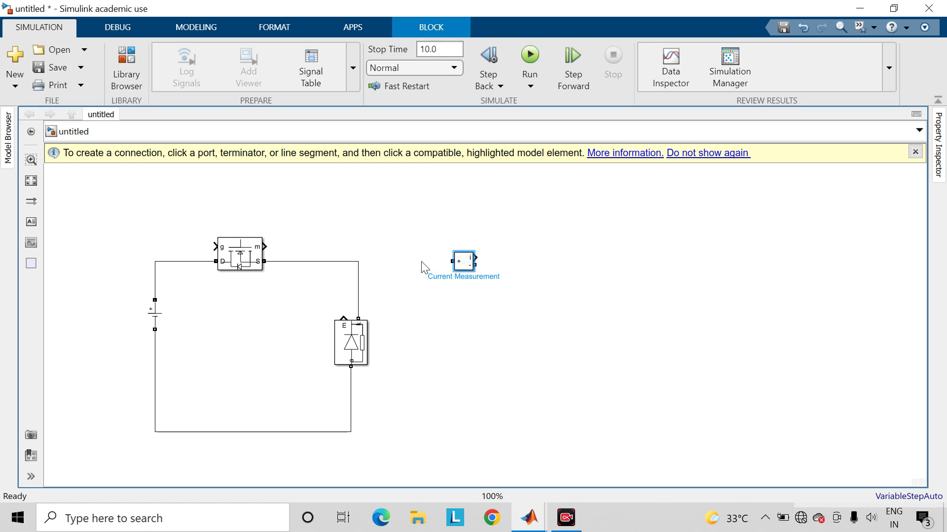
left_click(444, 264)
left_click(358, 262)
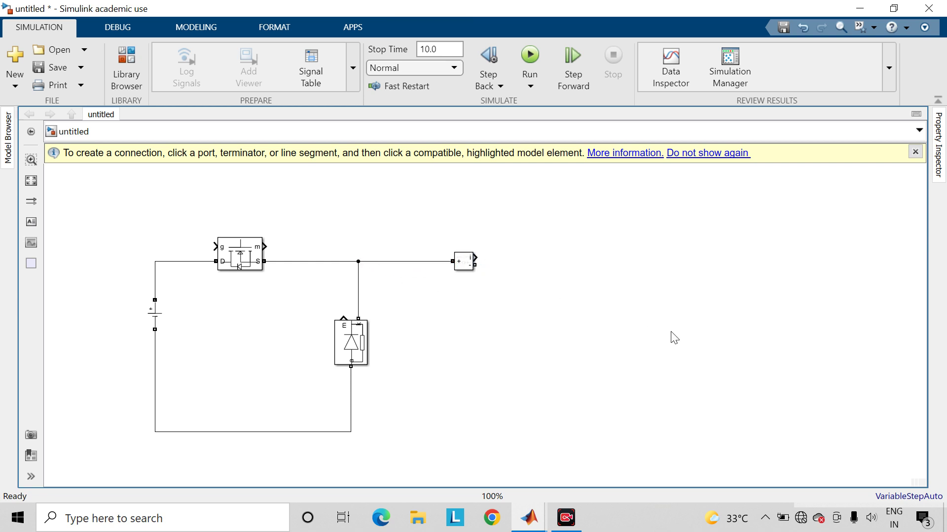
Place a DC Machine to the right and connect the measurement output to its A+.
double_click(688, 337)
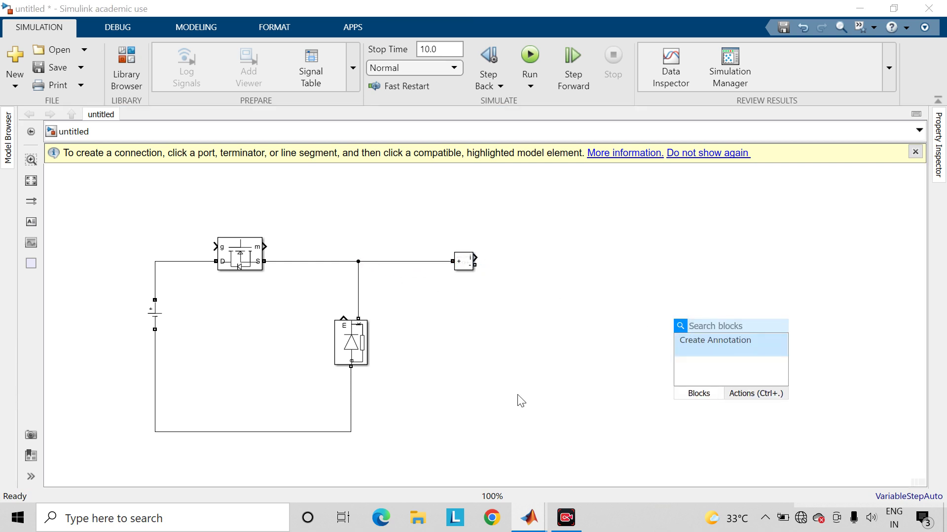
type("dc mac")
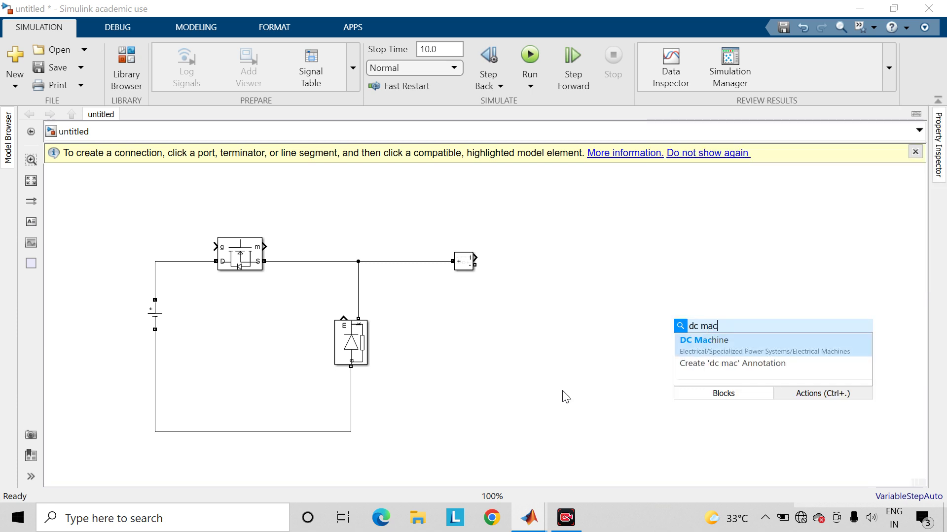
left_click(696, 348)
left_click_drag(680, 338, 775, 272)
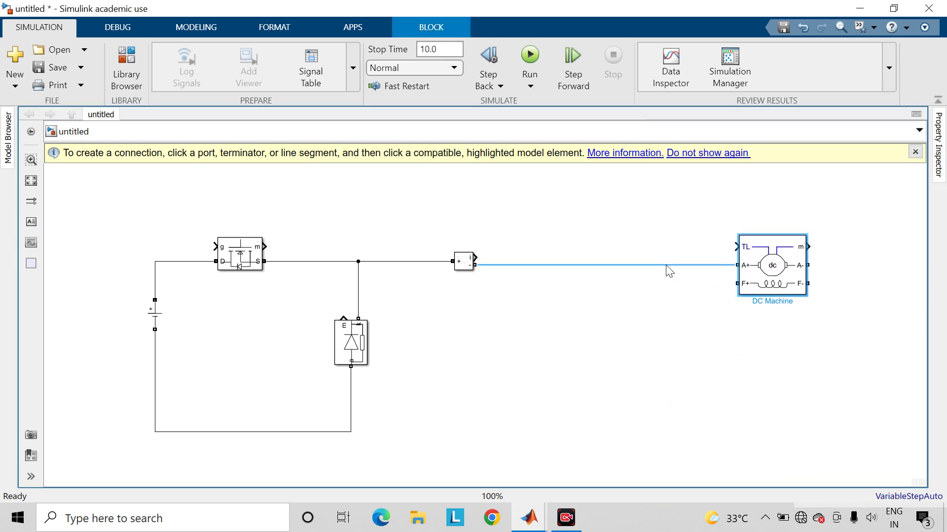
left_click(527, 267)
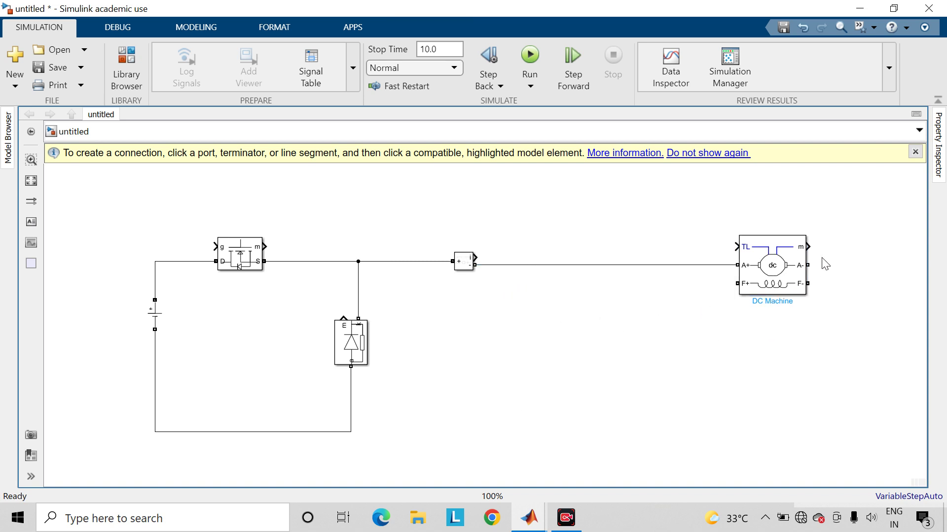
Wire the motor's A- terminal back to the bottom return line.
left_click_drag(811, 259, 351, 432)
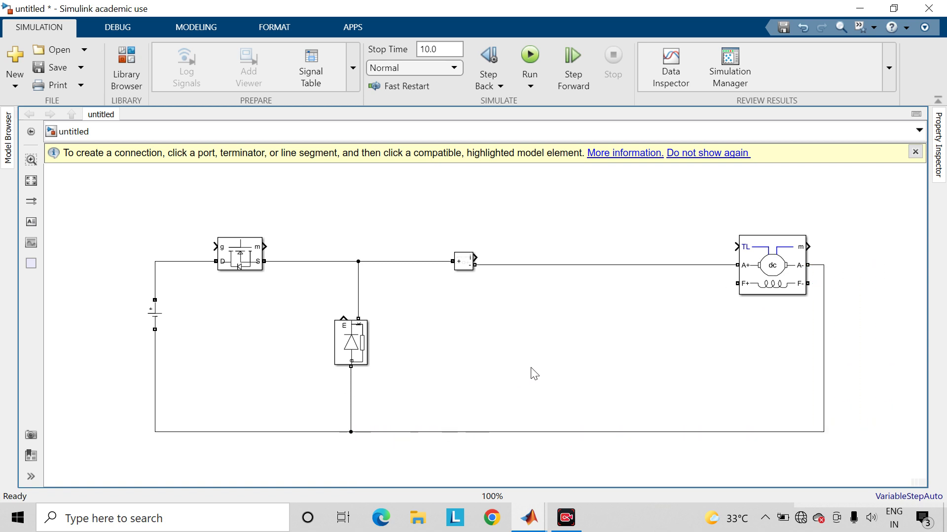
left_click_drag(826, 349, 919, 353)
left_click(98, 379)
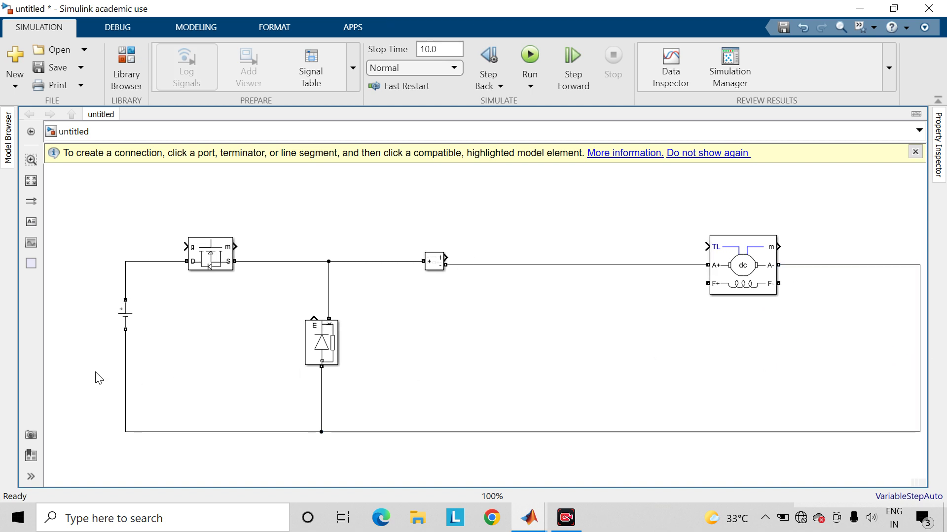
Place a rotated copy of the DC voltage source below the motor.
left_click(125, 311)
left_click_drag(125, 312, 736, 367)
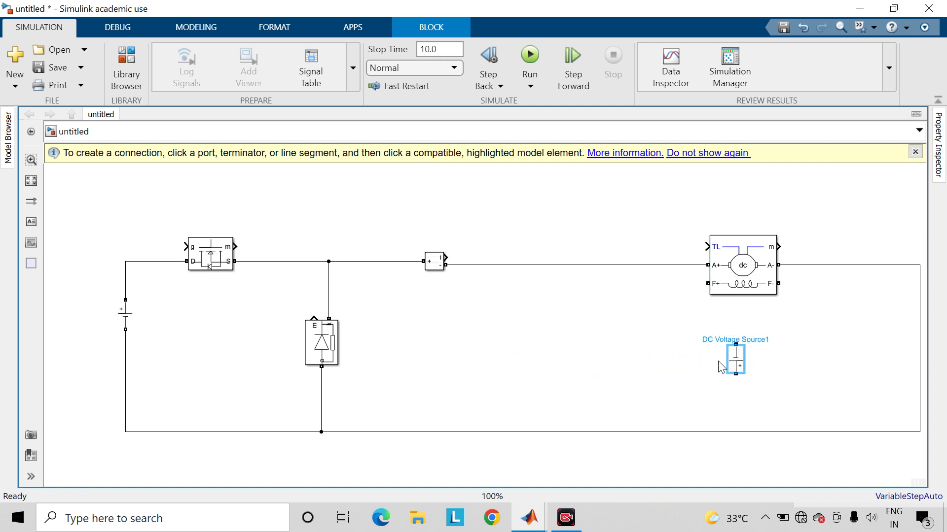
key("ctrl+r")
left_click(668, 370)
Wire the copied source to the motor's F+ and F- terminals and open the machine's parameters.
mouse_move(719, 361)
left_mouse_down()
mouse_move(688, 338)
mouse_move(695, 281)
mouse_move(708, 284)
left_mouse_up()
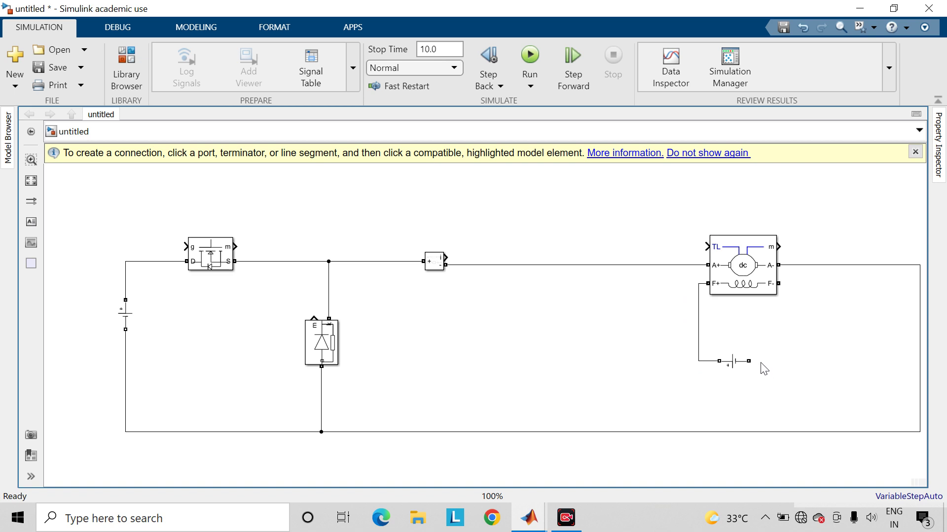
left_click_drag(752, 361, 779, 284)
double_click(743, 271)
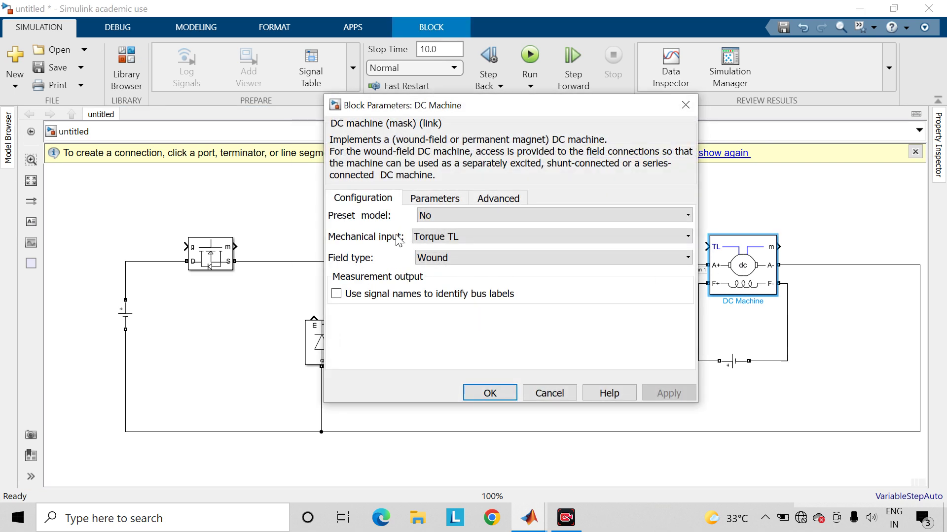
Add a Constant block with value 20.
left_click(688, 107)
double_click(598, 212)
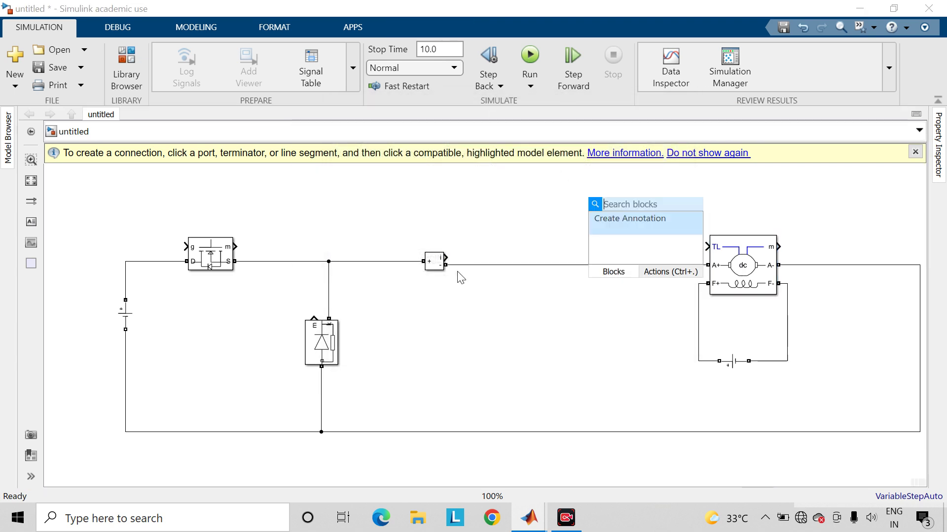
type("const")
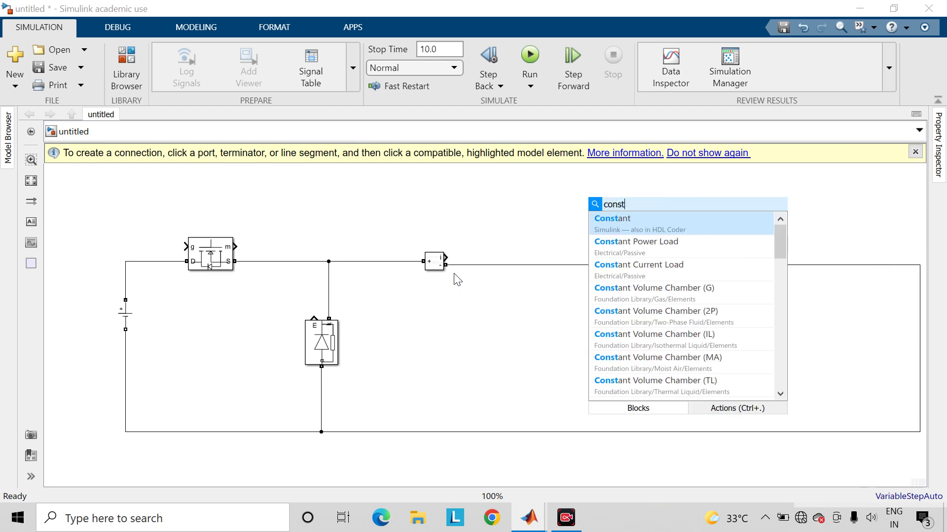
left_click(634, 229)
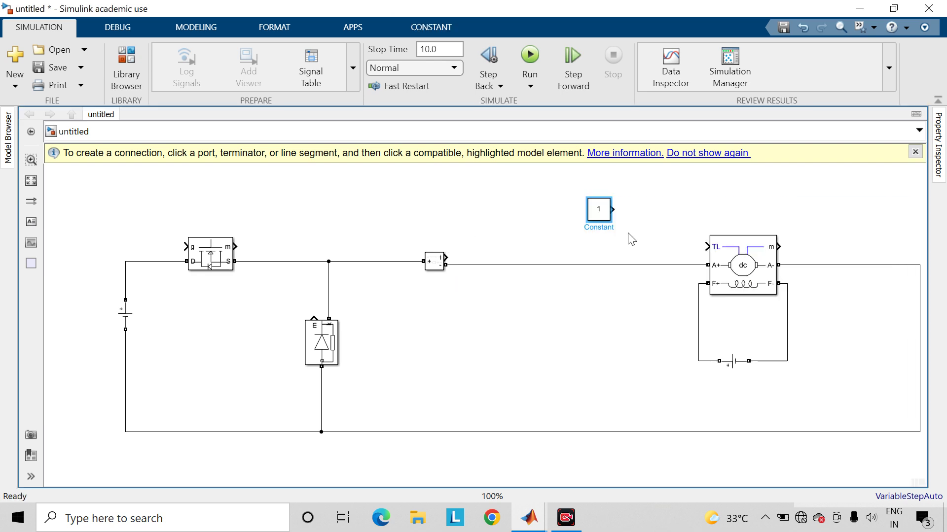
double_click(598, 211)
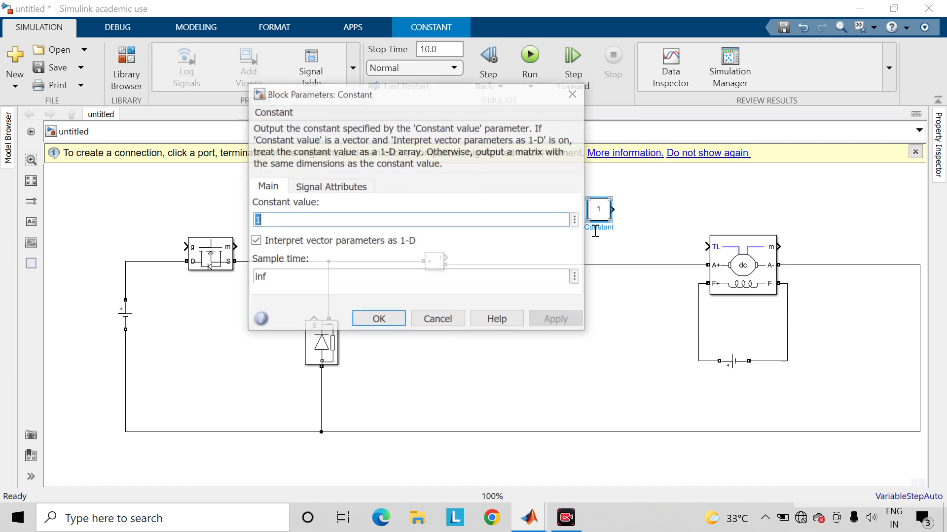
type("20")
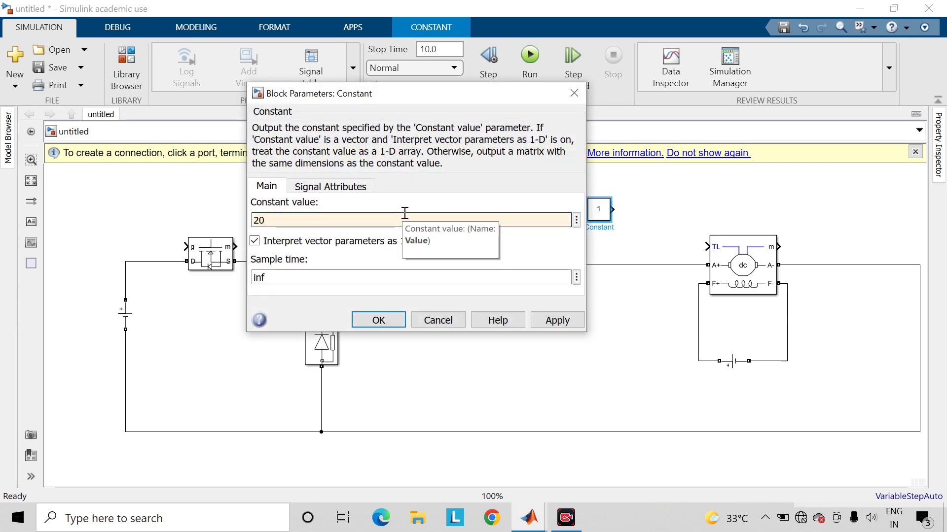
key("Return")
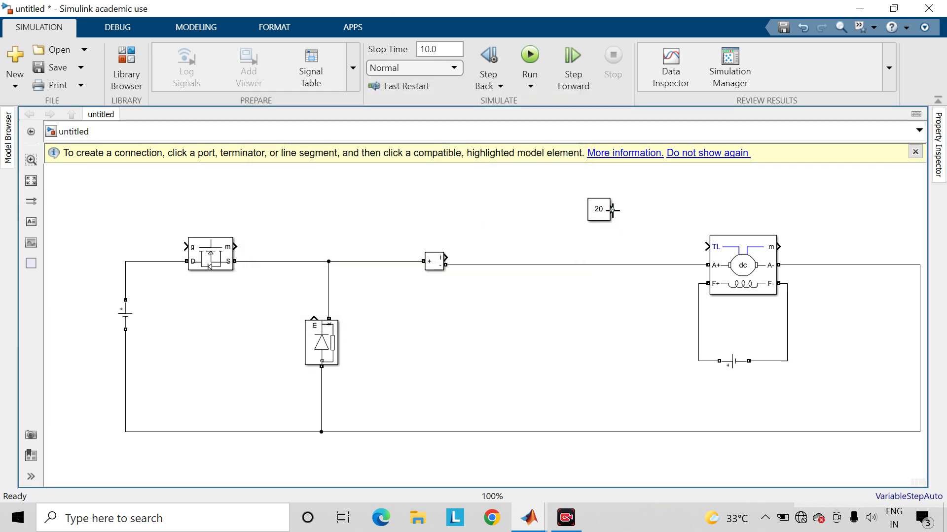
Connect the constant 20 to the DC Machine's TL load torque input.
mouse_move(613, 210)
left_mouse_down()
mouse_move(680, 214)
mouse_move(708, 247)
left_mouse_up()
left_click(606, 221)
mouse_move(605, 221)
left_mouse_down()
mouse_move(576, 231)
mouse_move(605, 224)
left_mouse_up()
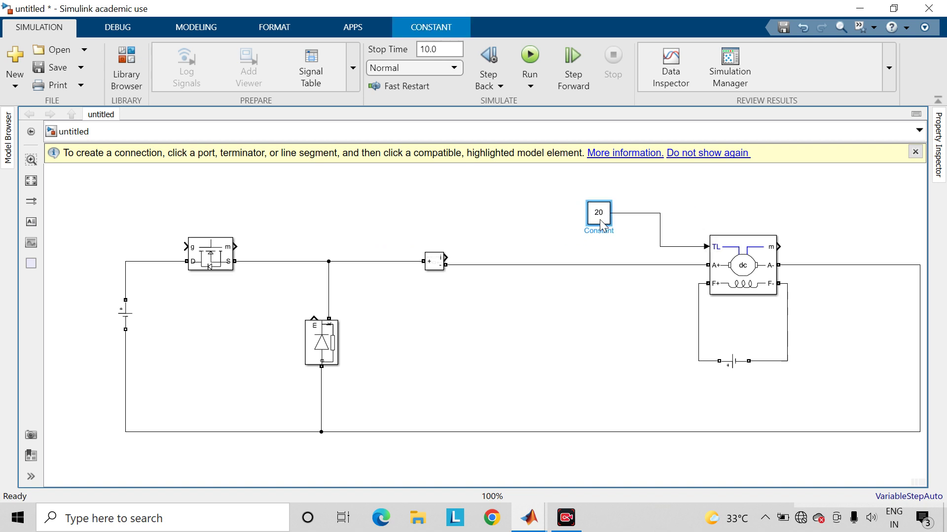
left_click(543, 207)
left_click(915, 152)
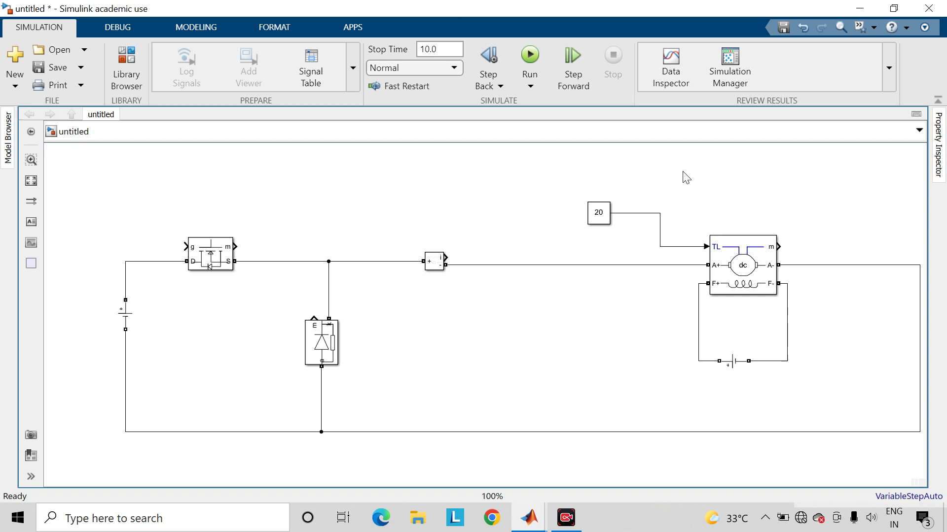
Insert a Voltage Measurement block above the motor.
scroll(713, 172, "down", 2)
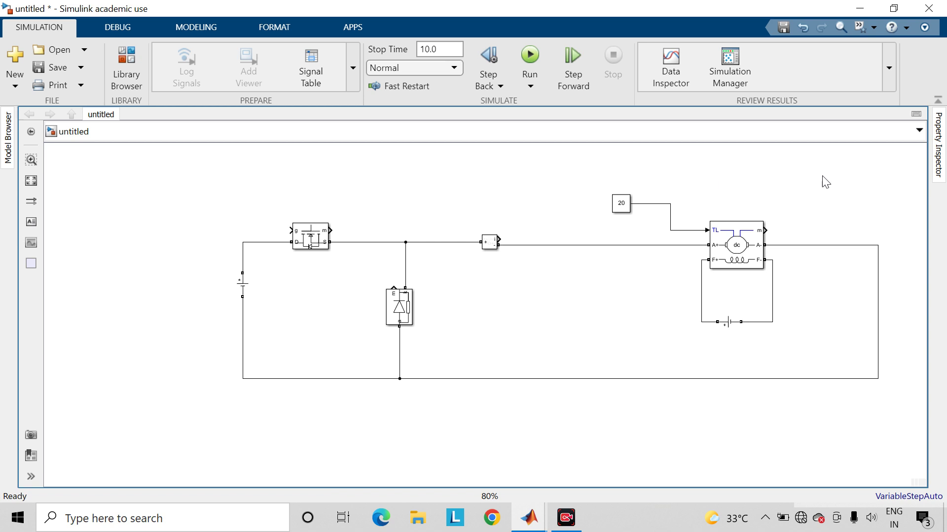
left_click_drag(823, 177, 822, 143)
double_click(763, 215)
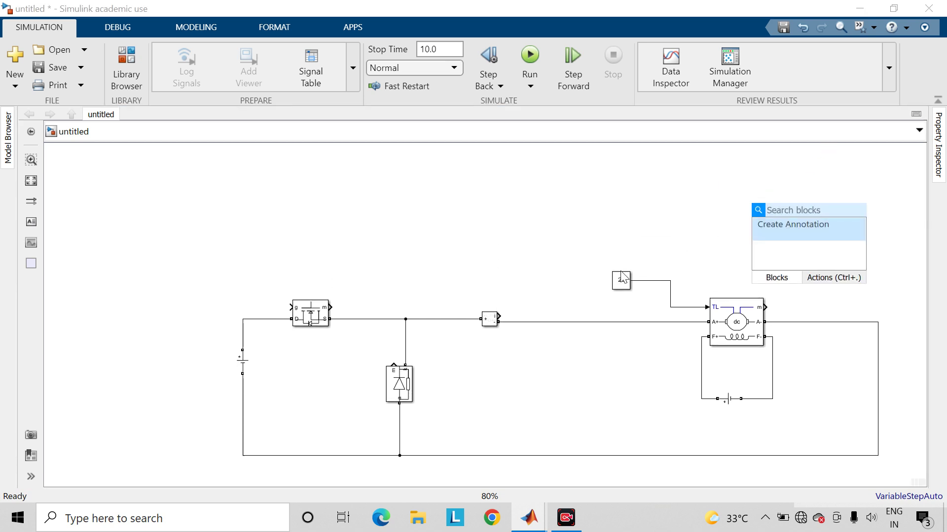
type("volta")
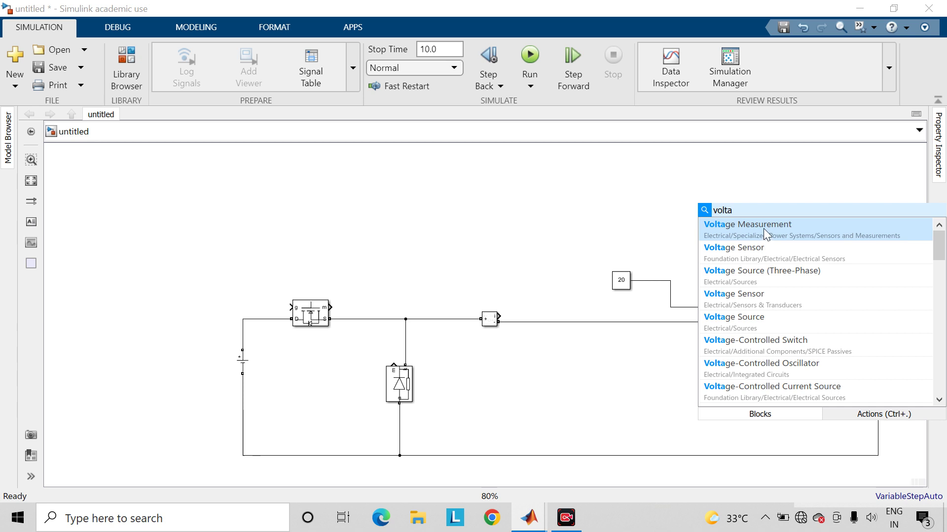
left_click(764, 228)
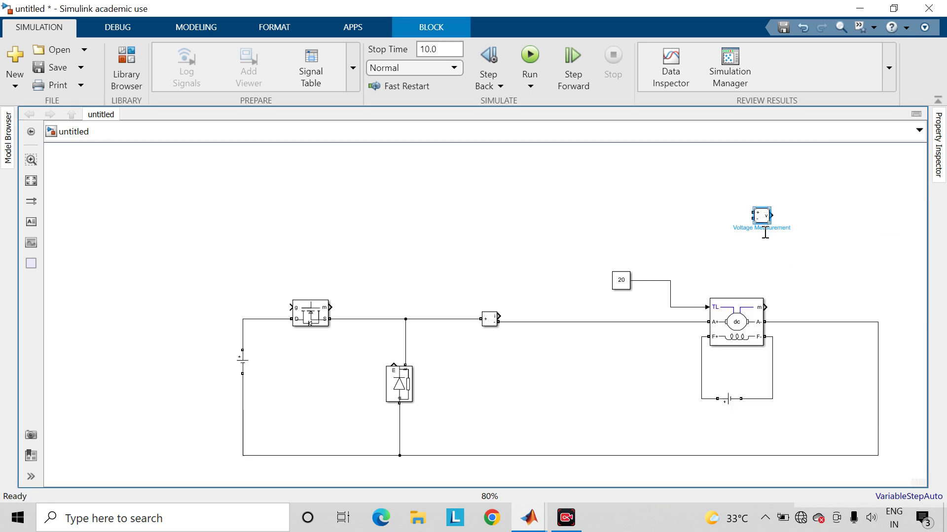
Wire the Voltage Measurement + terminal to the A+ line and − to the A− line.
scroll(765, 233, "up", 2)
left_click(689, 309)
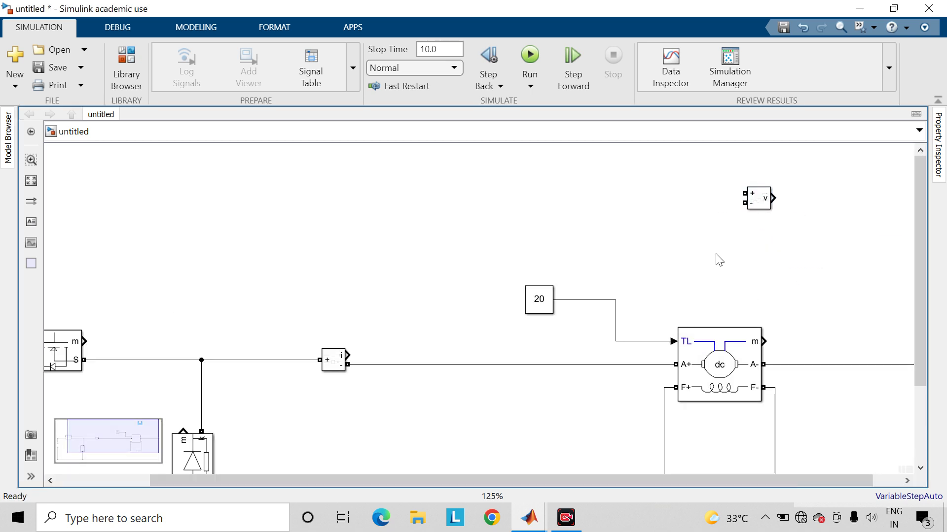
mouse_move(740, 195)
left_mouse_down()
mouse_move(661, 213)
mouse_move(570, 338)
mouse_move(567, 365)
left_mouse_up()
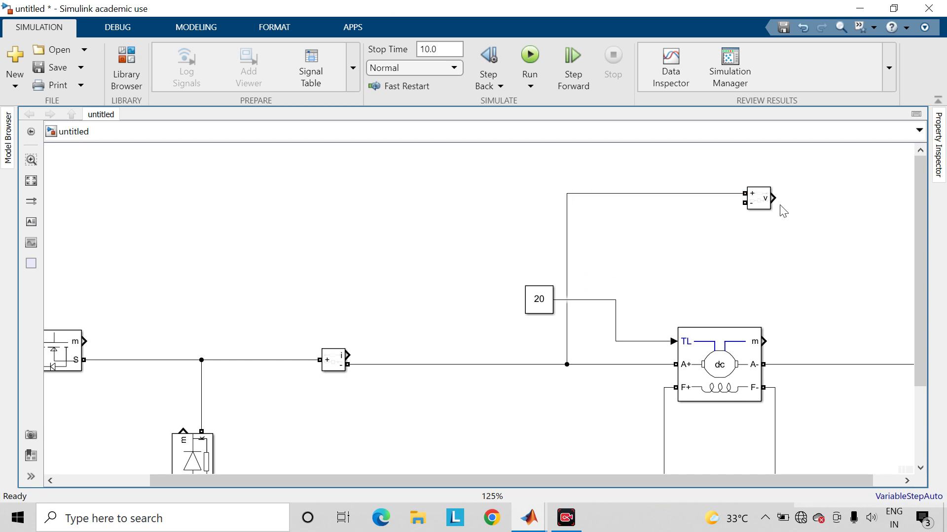
mouse_move(738, 204)
left_mouse_down()
mouse_move(851, 328)
mouse_move(856, 364)
left_mouse_up()
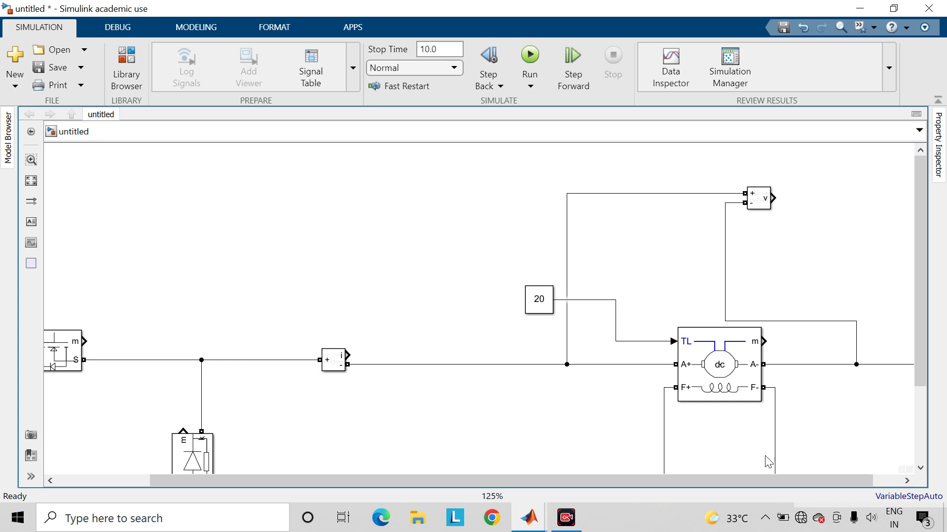
left_click_drag(760, 478, 863, 476)
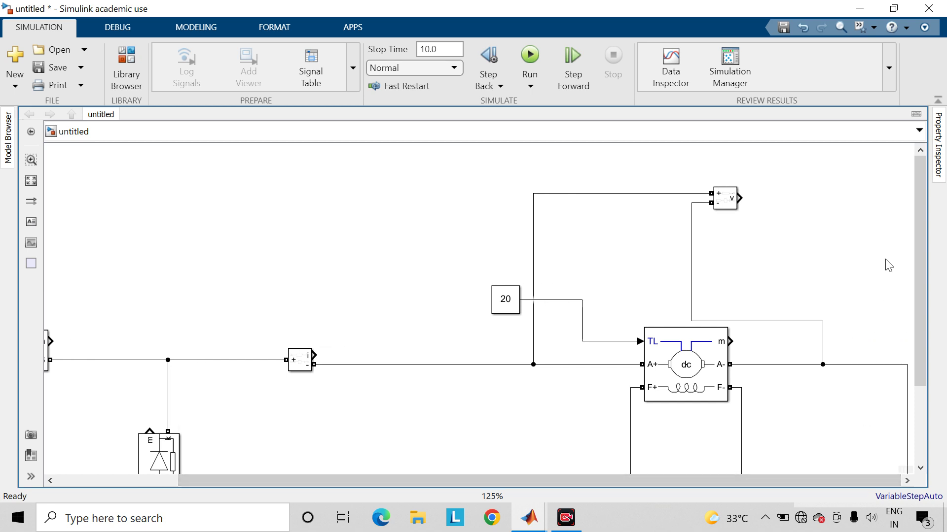
scroll(883, 264, "down", 2)
scroll(874, 271, "right", 2)
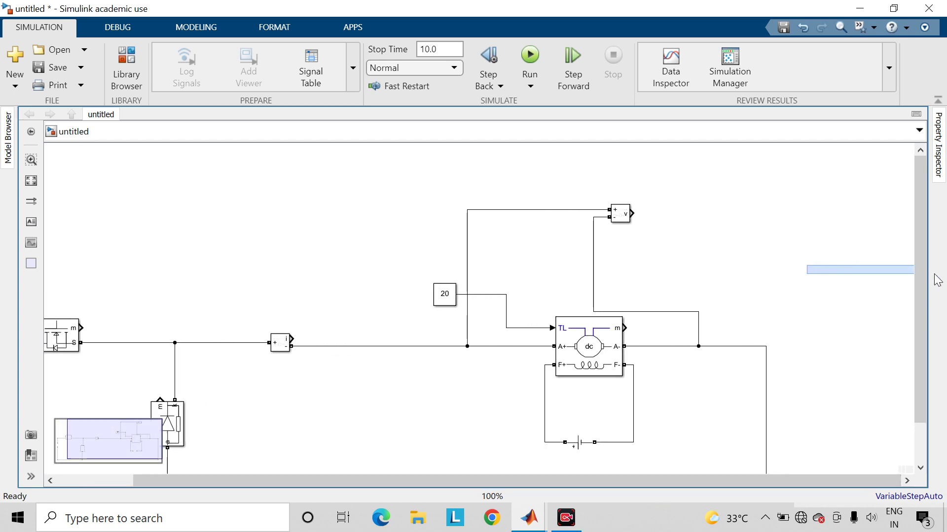
double_click(745, 270)
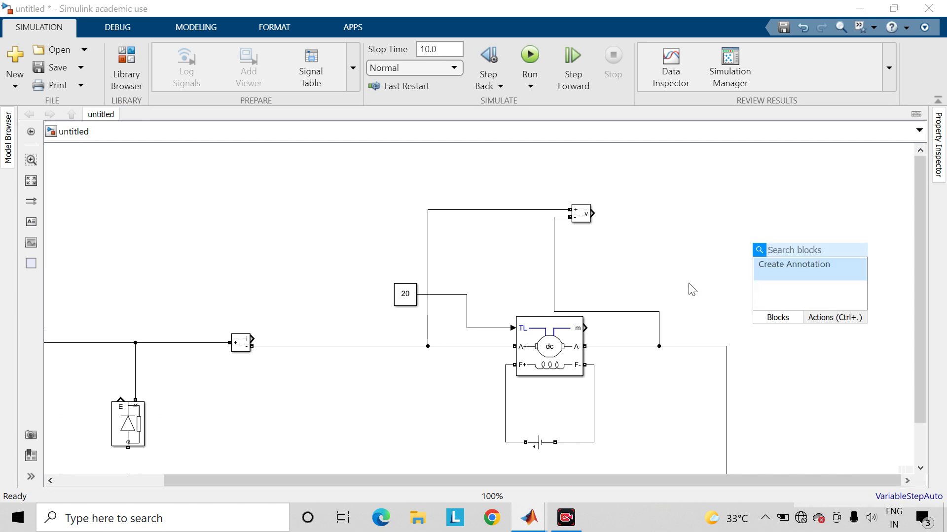
Insert a Bus Selector, feed it the motor's m output, and stretch it taller.
type("bus")
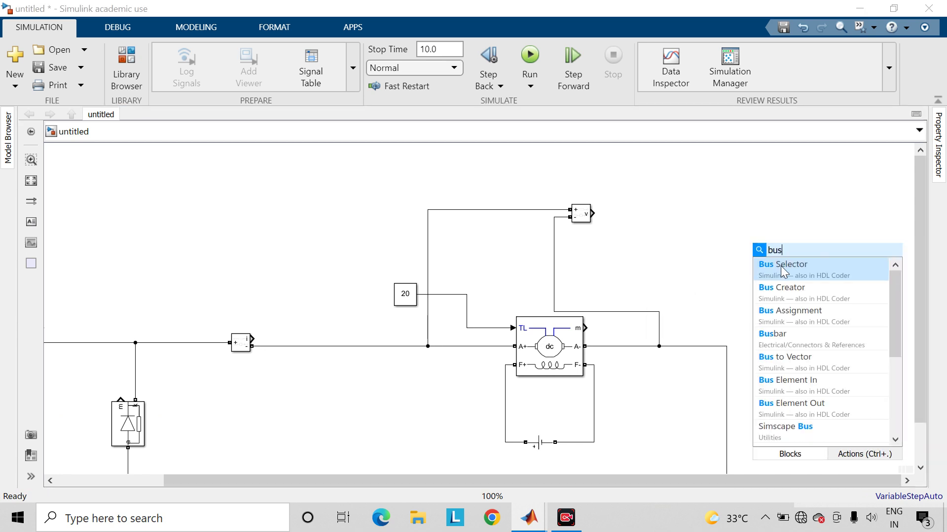
left_click(781, 267)
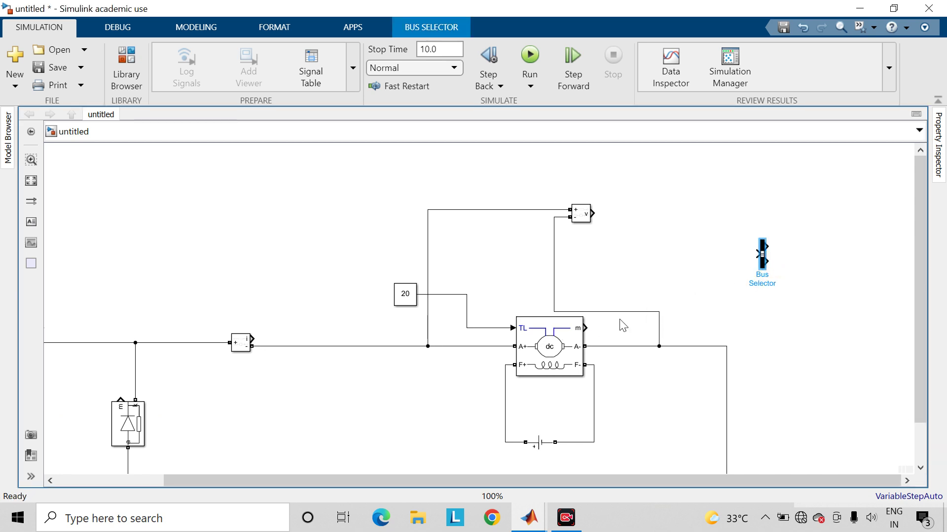
mouse_move(589, 331)
left_mouse_down()
mouse_move(650, 328)
mouse_move(757, 254)
mouse_move(742, 331)
left_mouse_up()
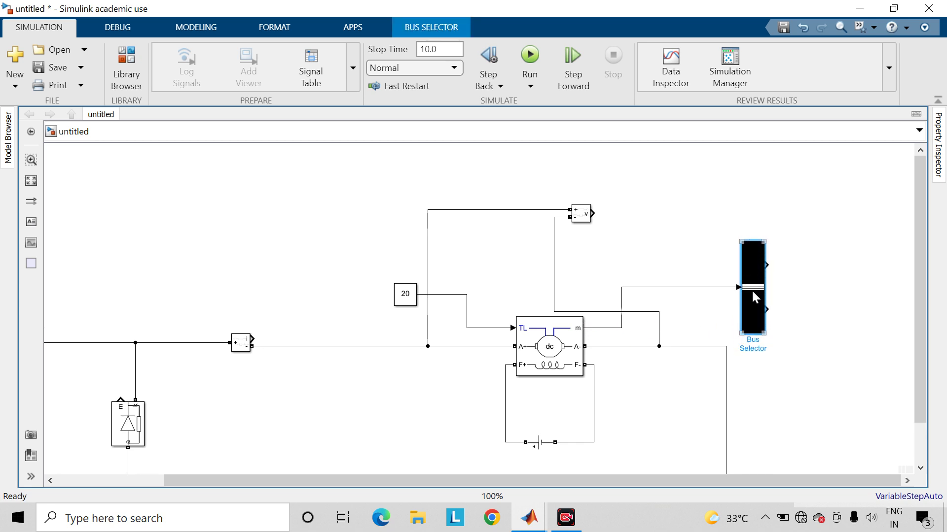
left_click_drag(753, 289, 779, 227)
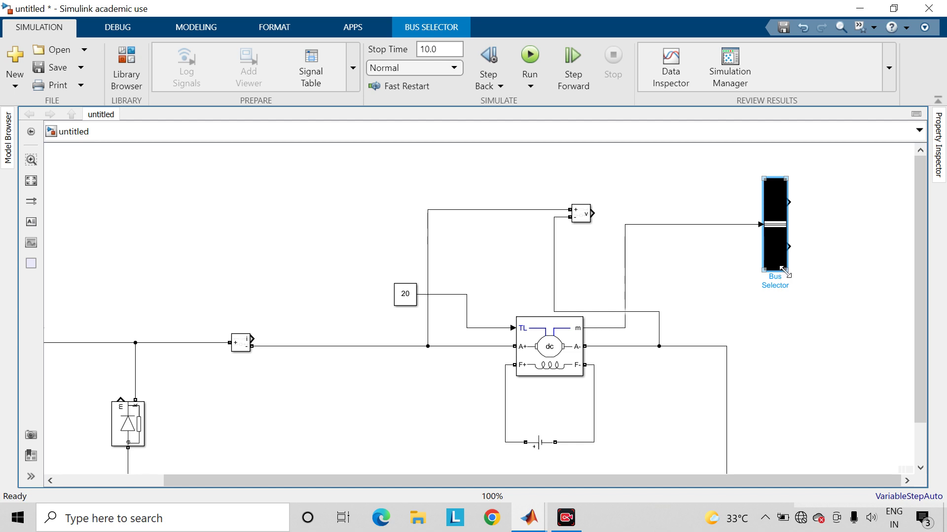
left_click_drag(785, 270, 791, 334)
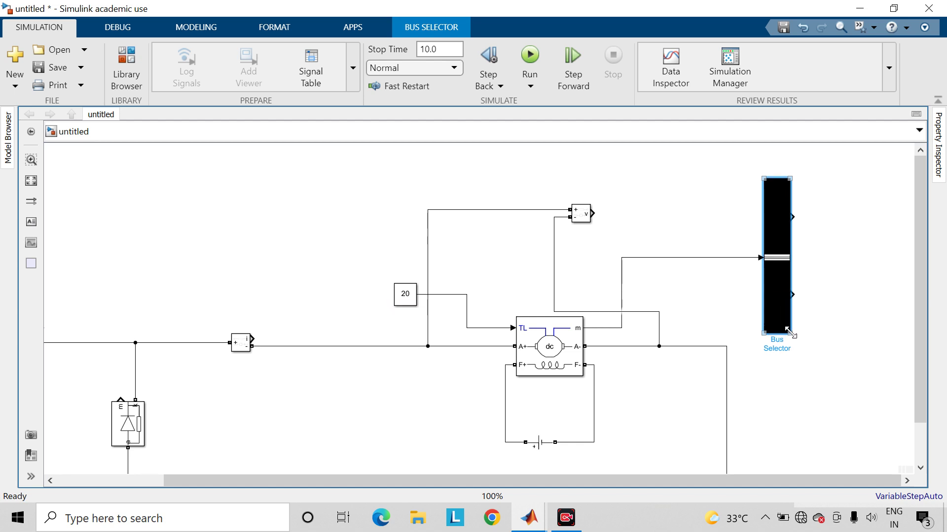
Replace signal1/signal2 with speed, armature current, field current and electrical torque outputs.
double_click(771, 312)
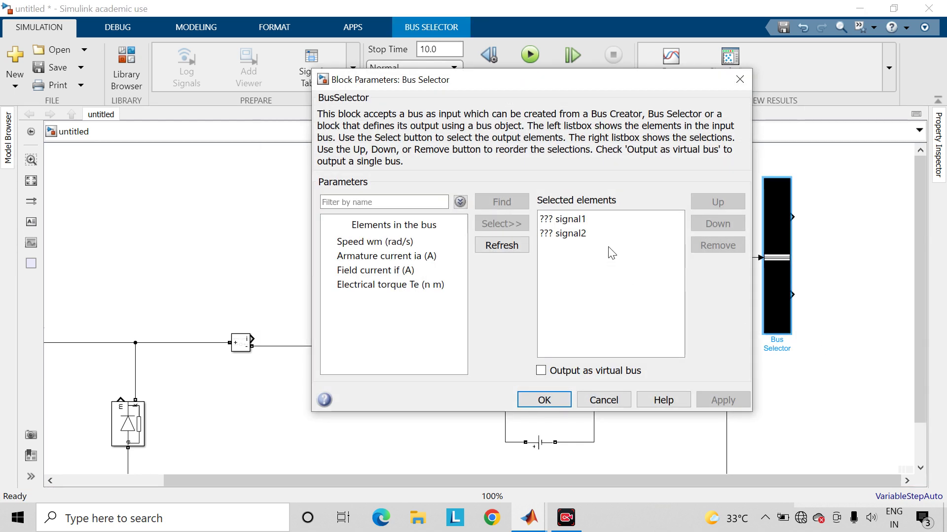
left_click_drag(610, 251, 611, 216)
left_click(718, 246)
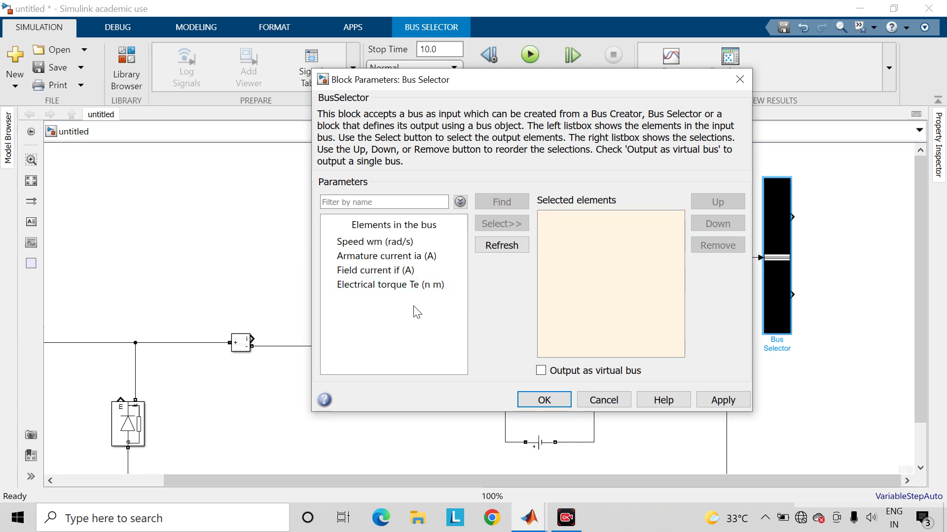
left_click_drag(417, 302, 403, 250)
left_click(500, 223)
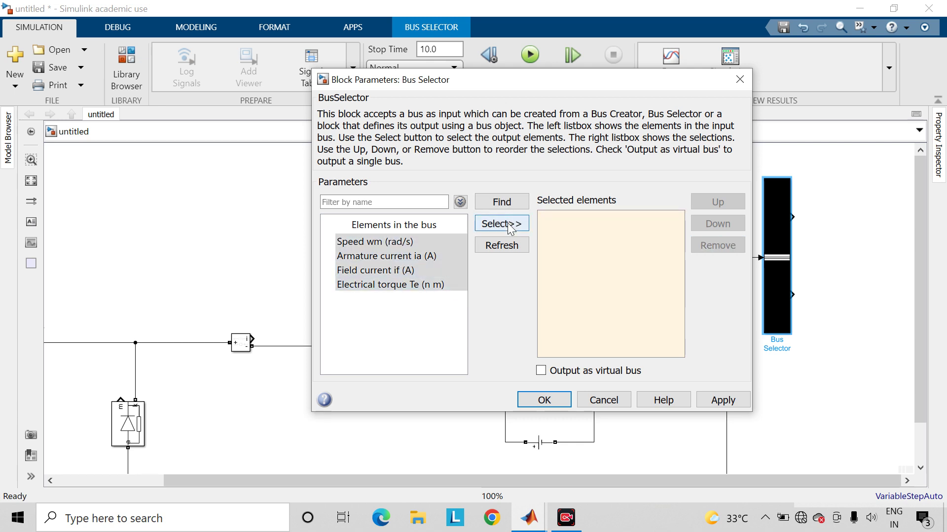
left_click(723, 402)
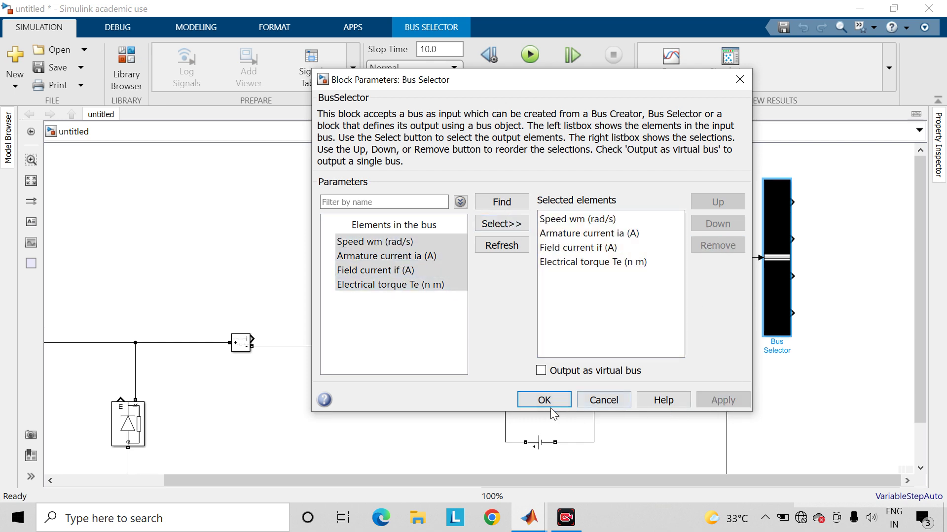
left_click(544, 400)
left_click(887, 355)
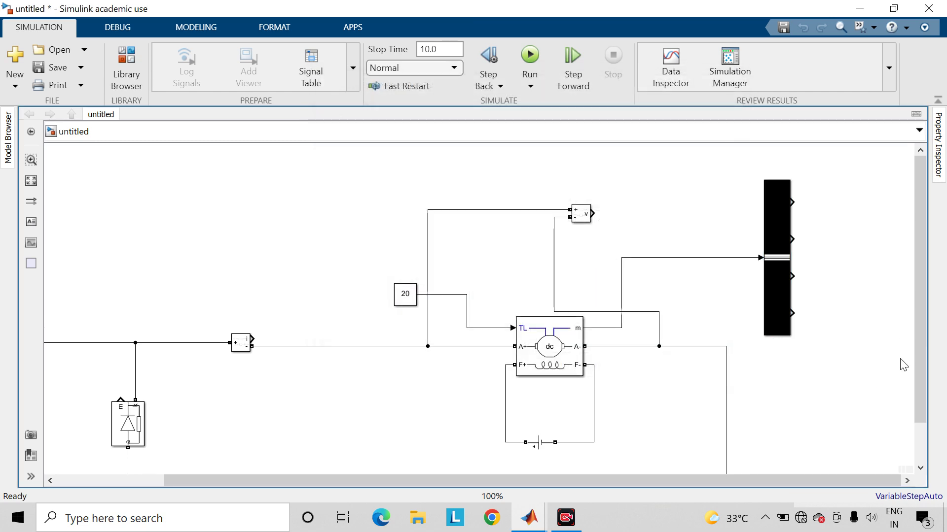
scroll(877, 345, "right", 3)
Place a Scope block beside the Bus Selector.
scroll(833, 317, "down", 1)
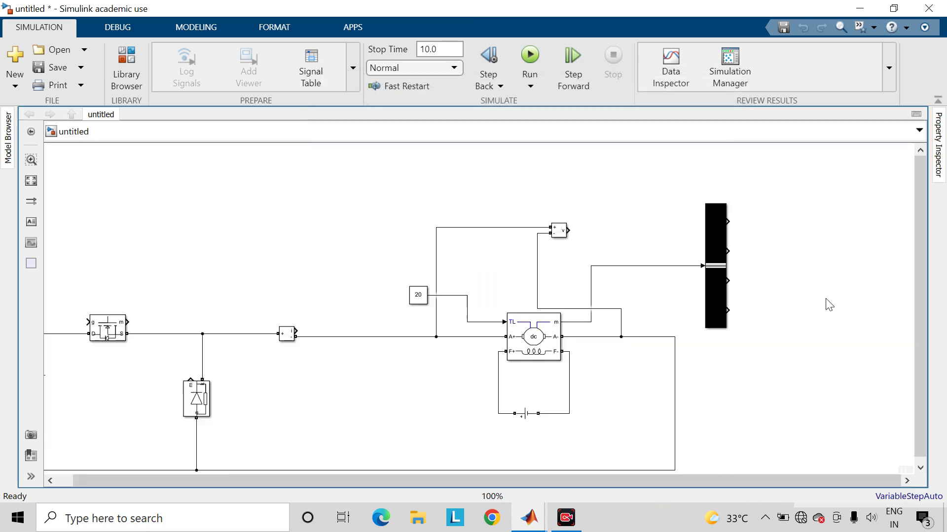
double_click(848, 279)
type("s")
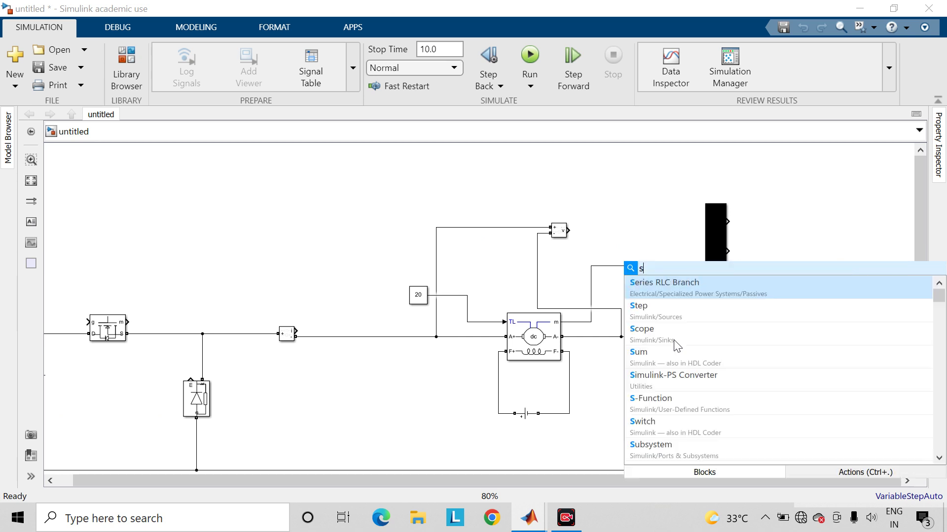
type("cope")
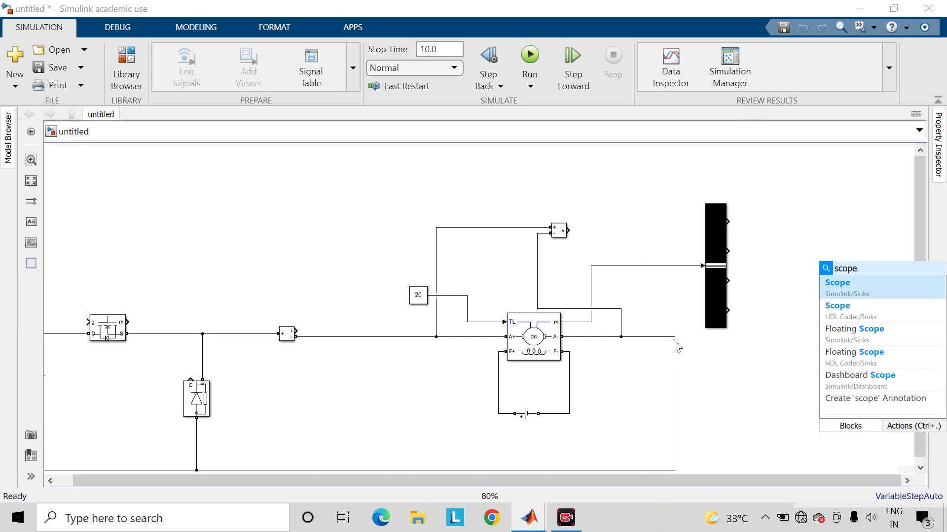
key("Return")
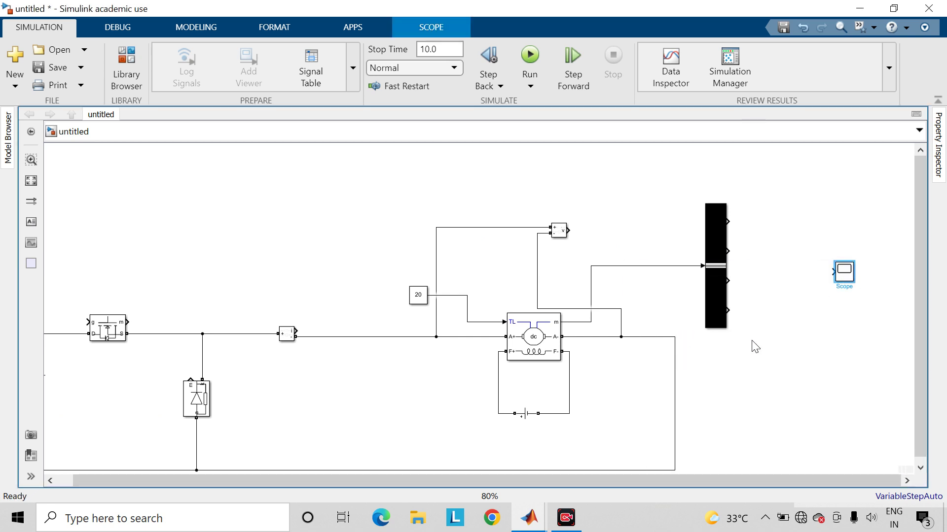
Give the Scope 5 input ports with a five-axes layout and enlarge the block.
left_click(844, 274)
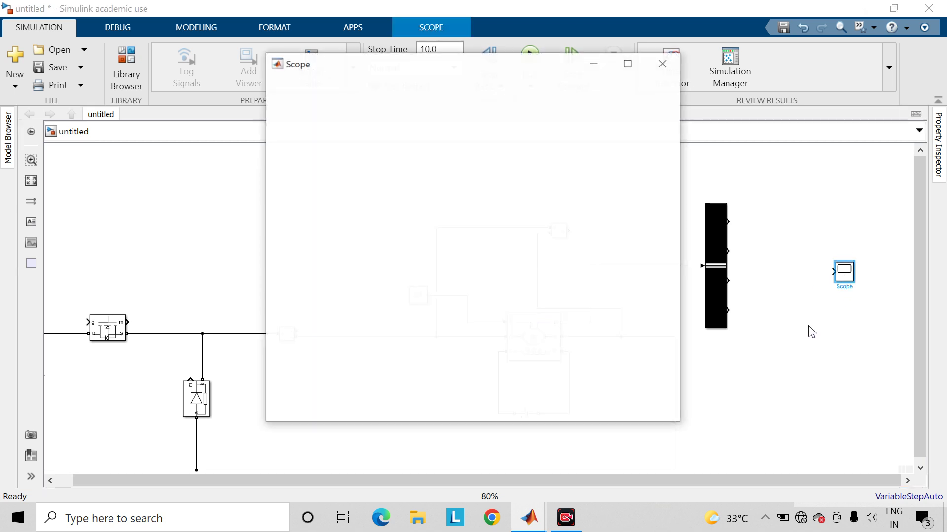
left_click(288, 103)
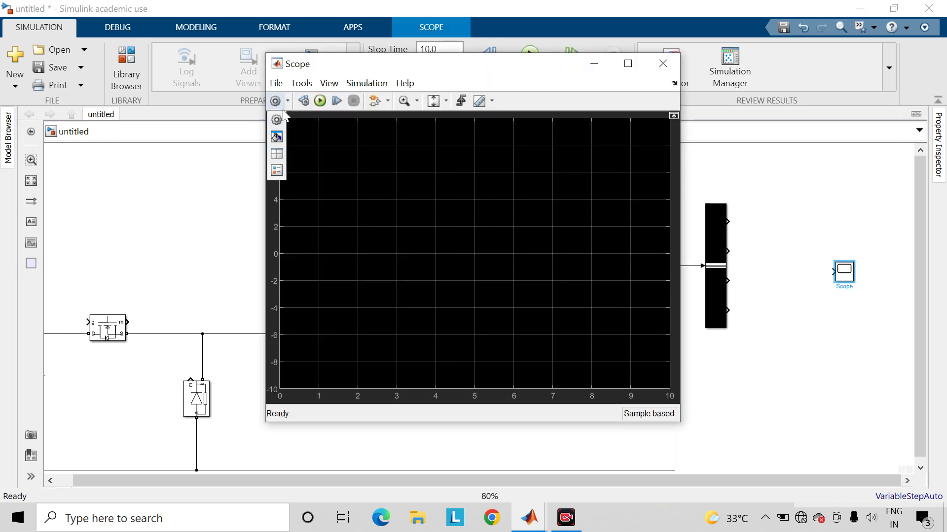
left_click(274, 118)
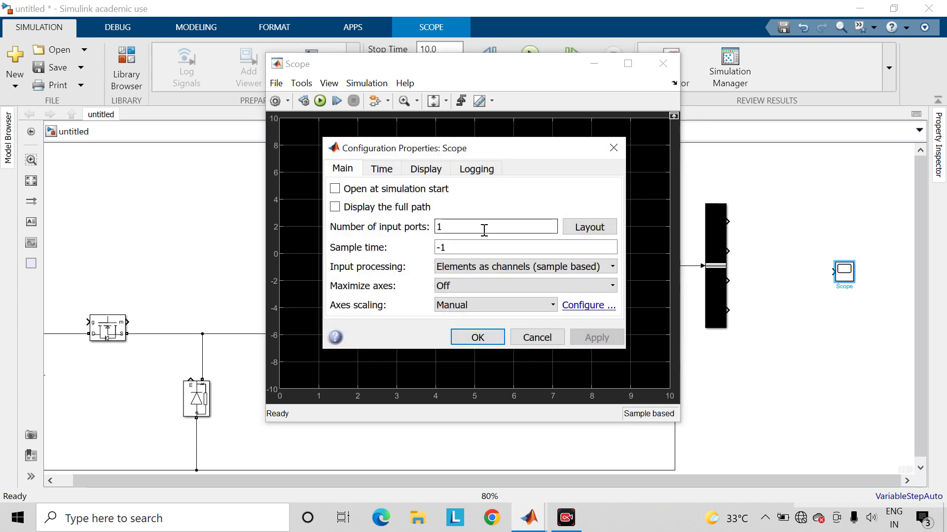
double_click(485, 228)
type("5")
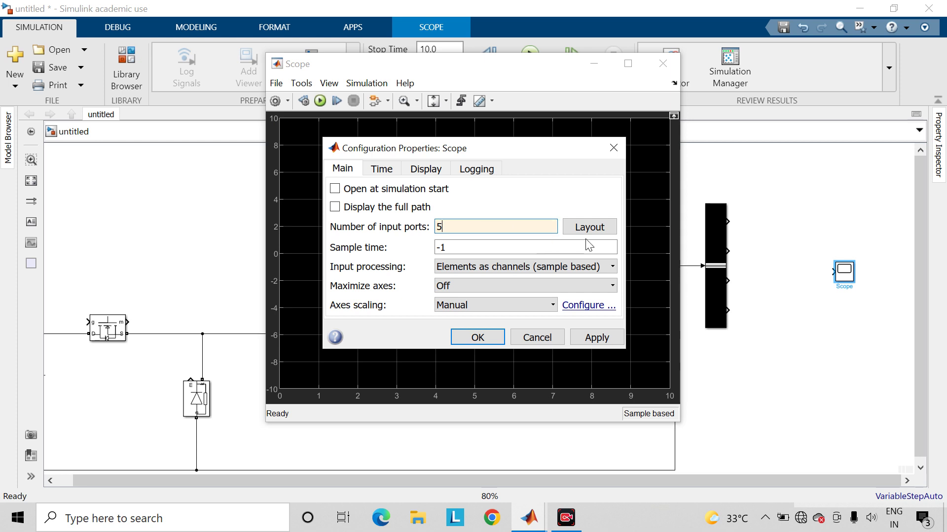
left_click(601, 236)
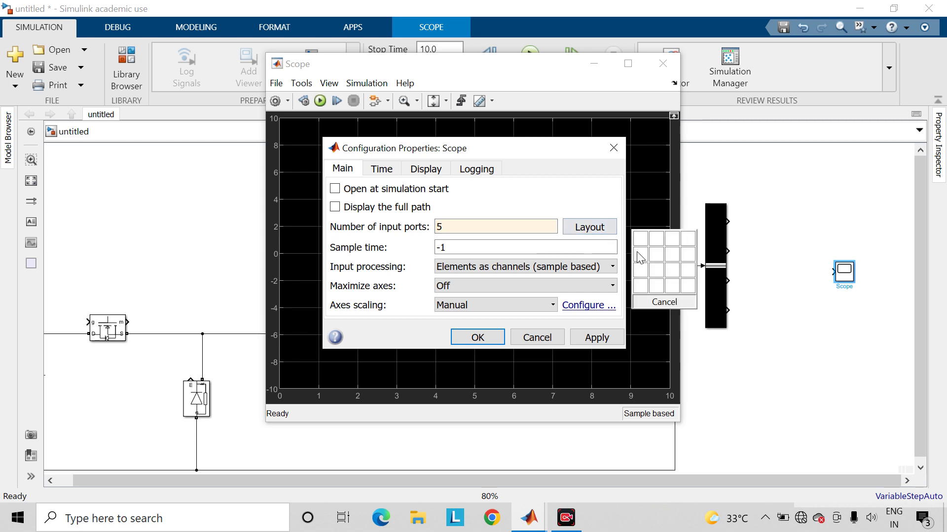
left_click(651, 270)
left_click(597, 338)
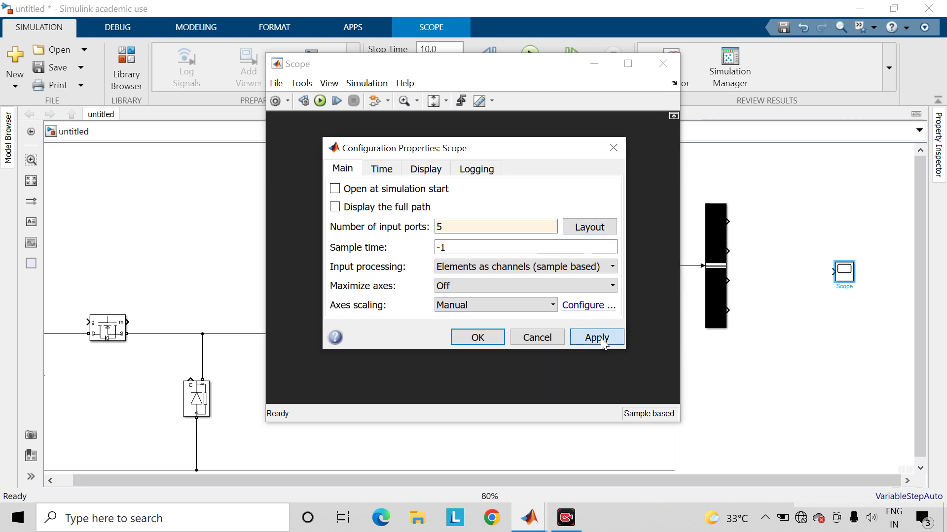
left_click(484, 337)
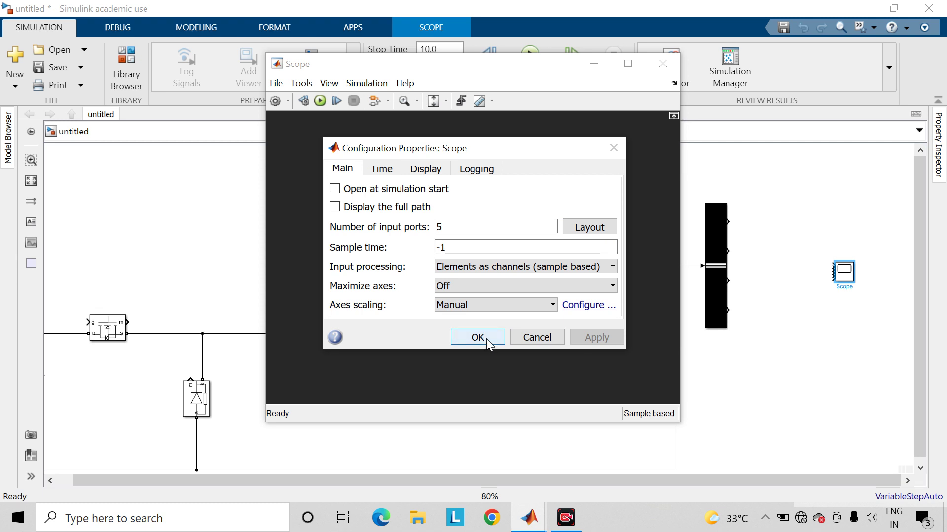
left_click(661, 67)
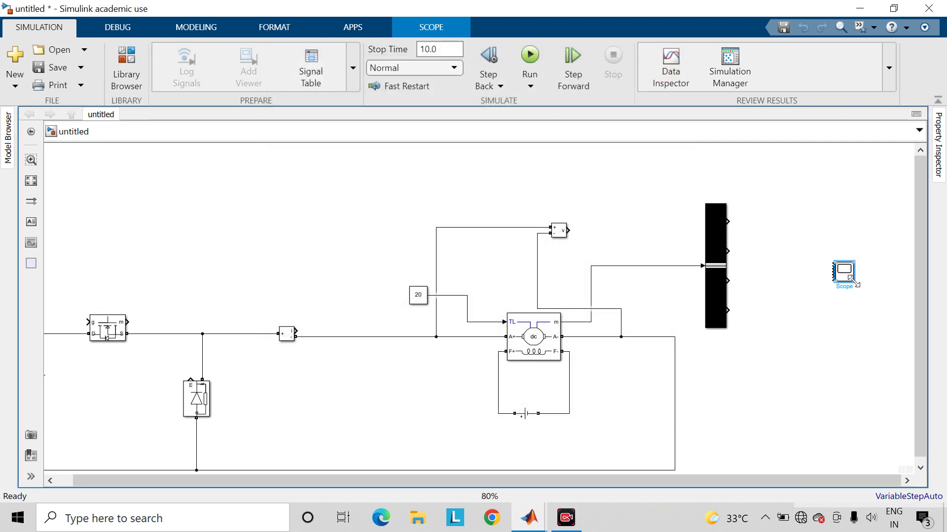
left_click_drag(857, 284, 886, 304)
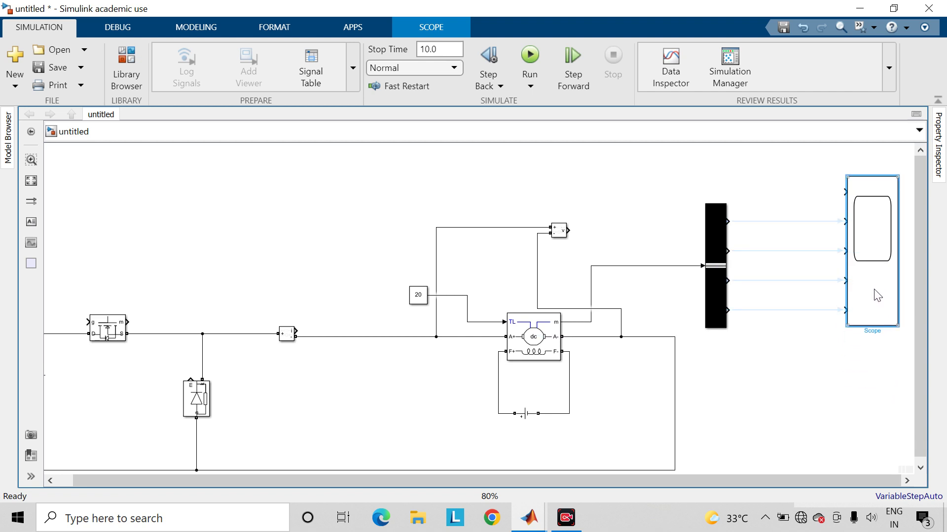
Wire the four Bus Selector signals and the voltage measurement output into the Scope inputs.
left_click(783, 223)
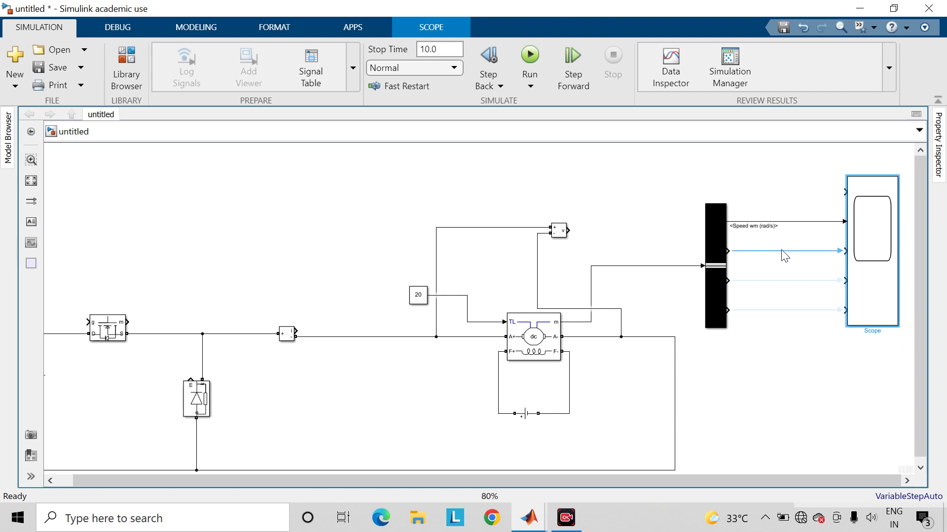
left_click(782, 252)
left_click(775, 312)
scroll(582, 238, "up", 1)
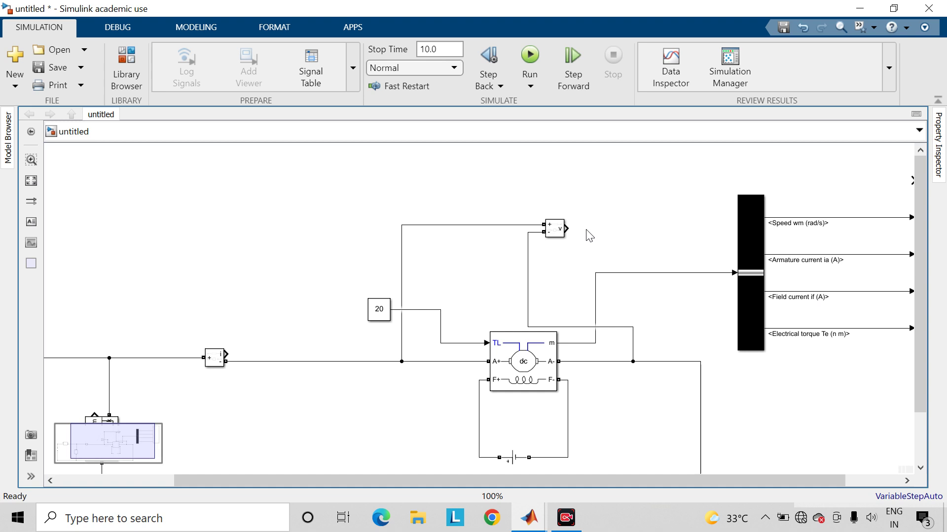
scroll(577, 232, "down", 1)
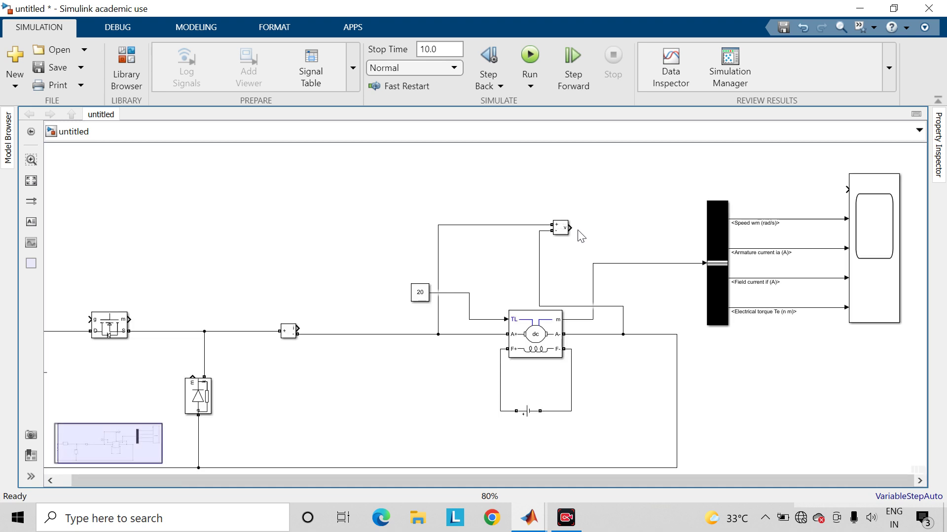
left_click_drag(568, 228, 846, 191)
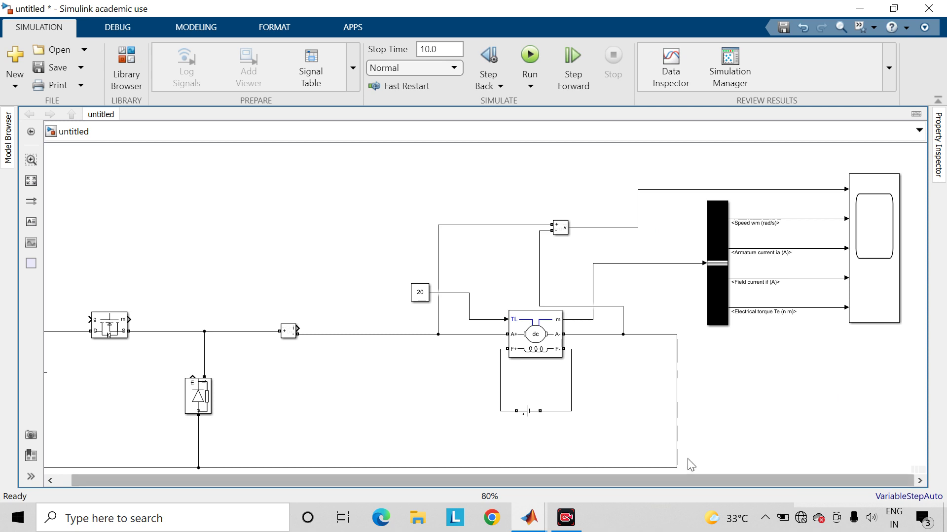
Insert a powergui block in Continuous mode above the circuit.
double_click(257, 212)
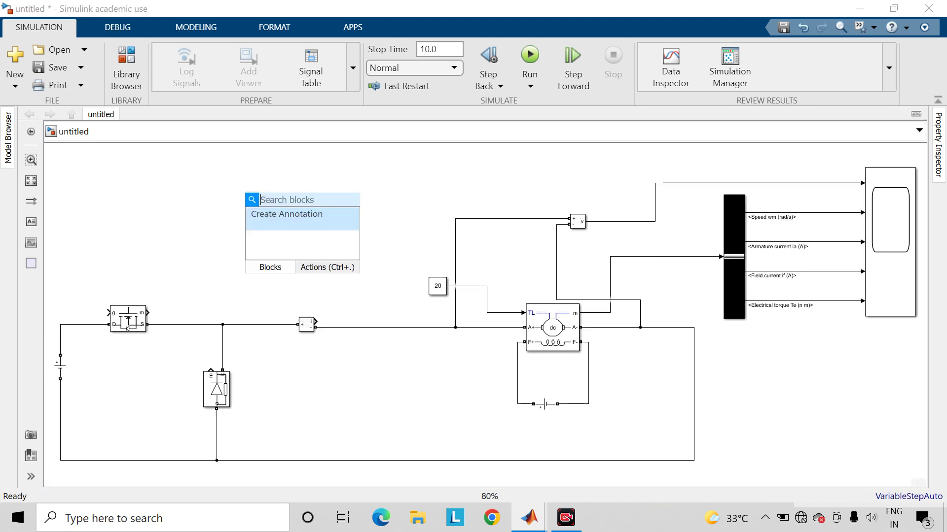
type("powerg")
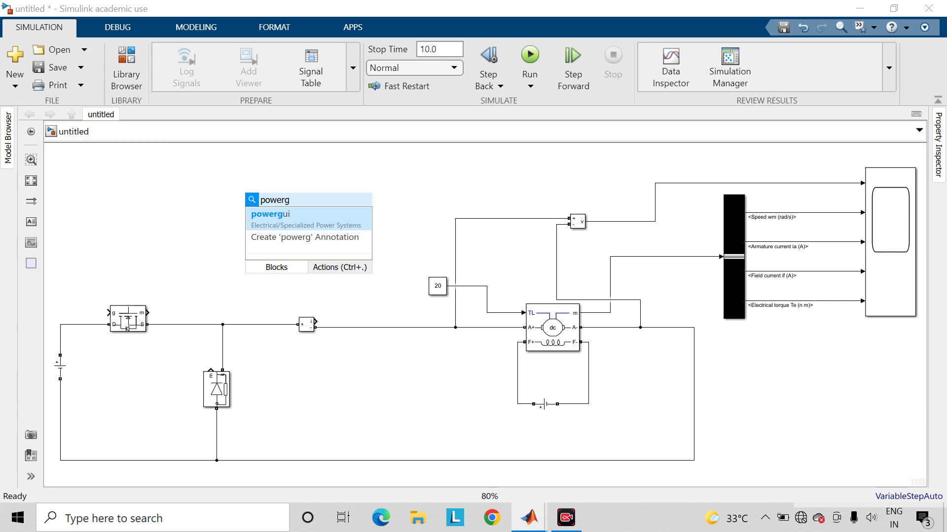
key("Return")
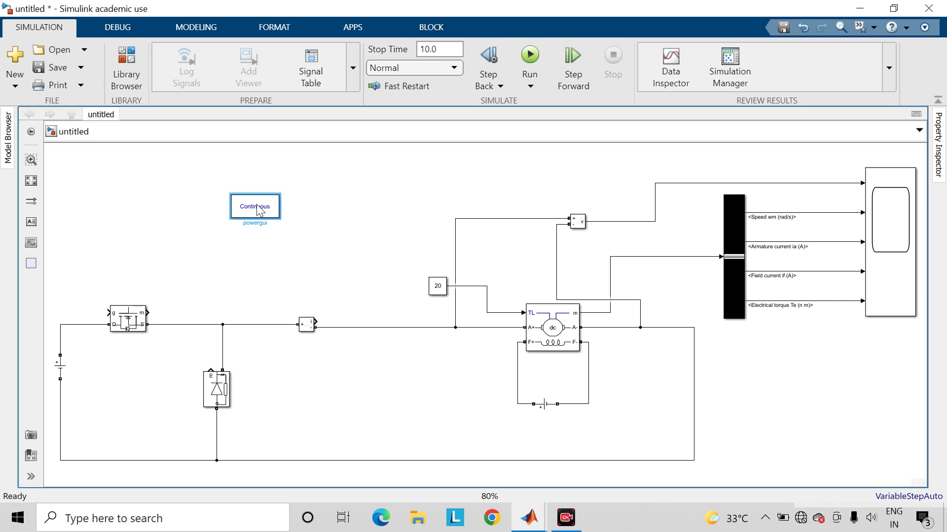
left_click_drag(64, 268, 157, 318)
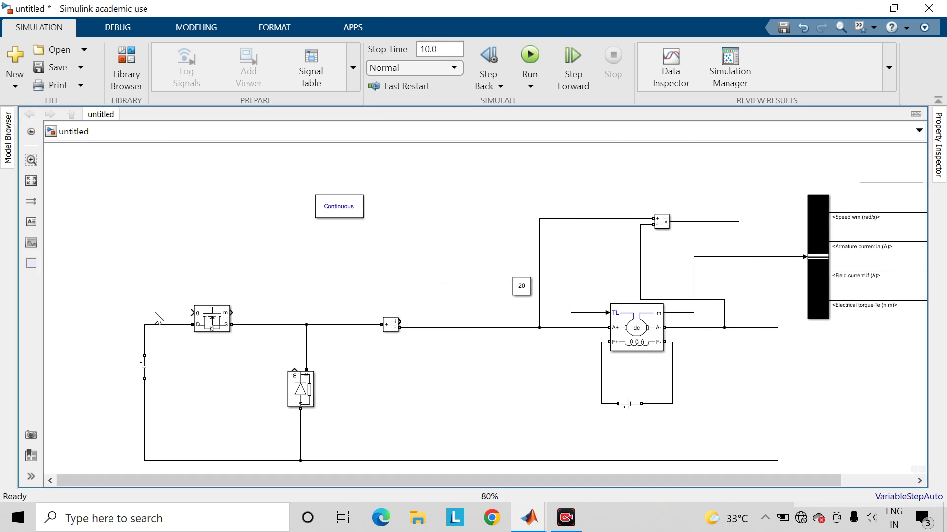
double_click(211, 318)
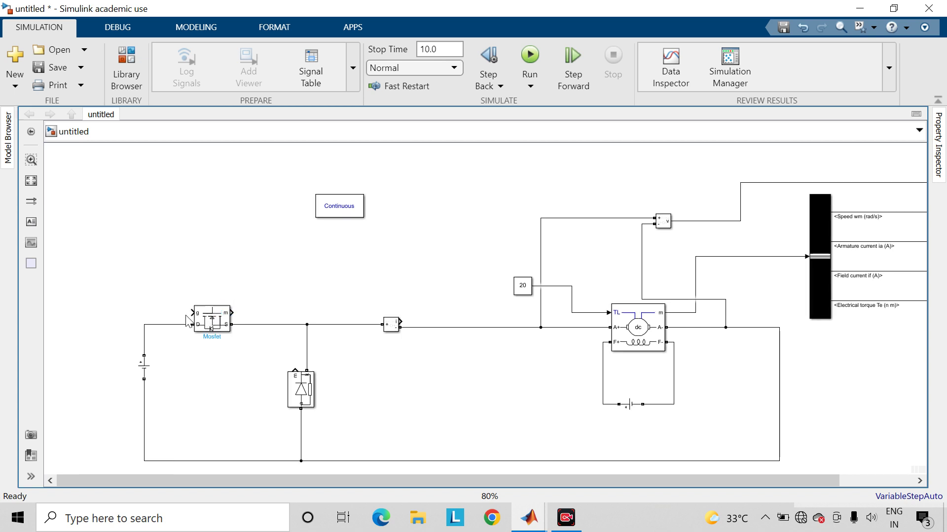
left_click(178, 328)
scroll(182, 320, "up", 1)
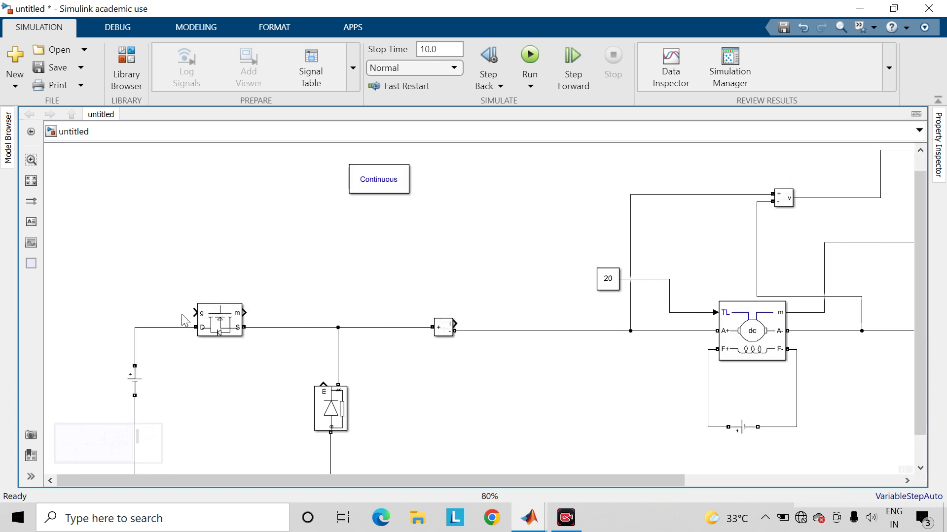
Insert a Pulse Generator block and wire its output to the MOSFET gate input.
double_click(114, 267)
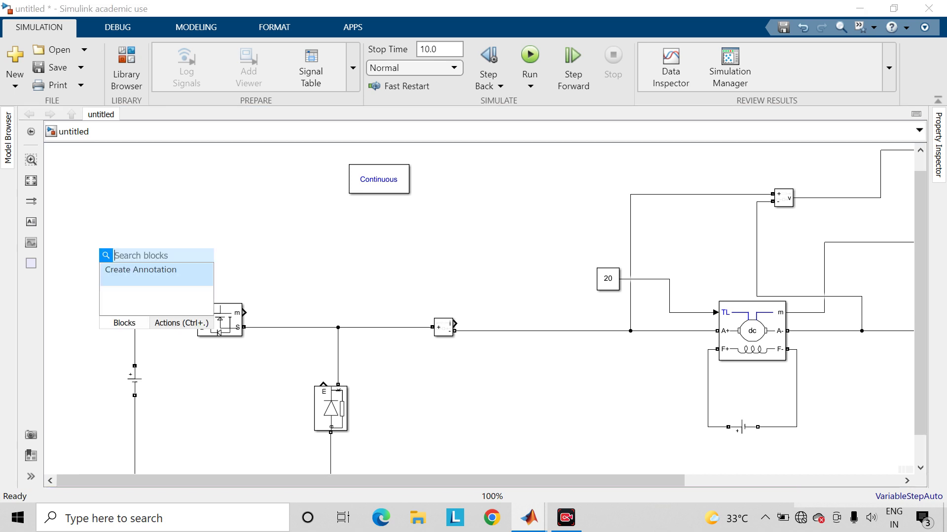
type("pulse")
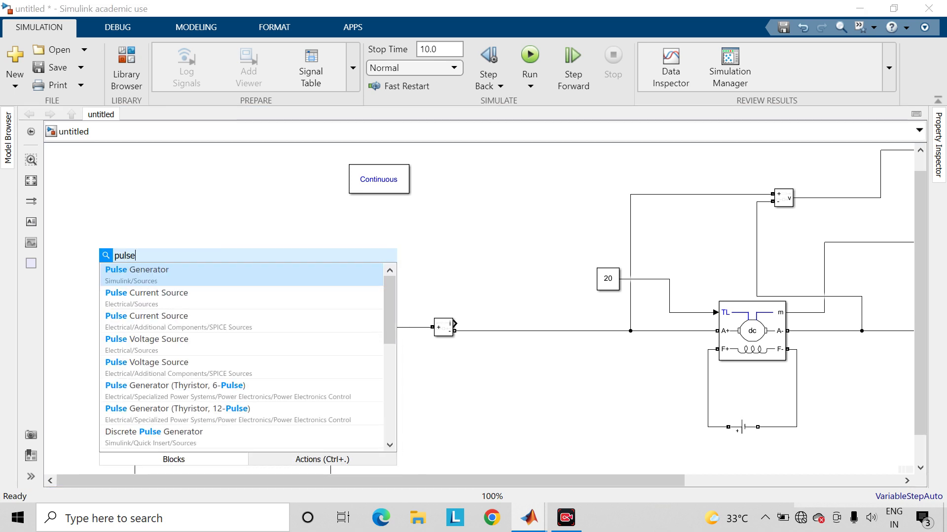
left_click(198, 280)
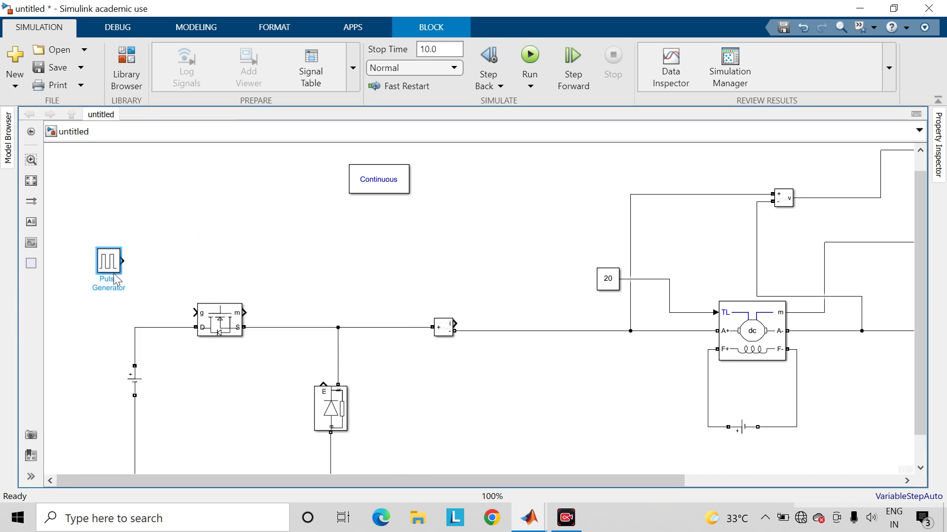
left_click_drag(125, 261, 201, 313)
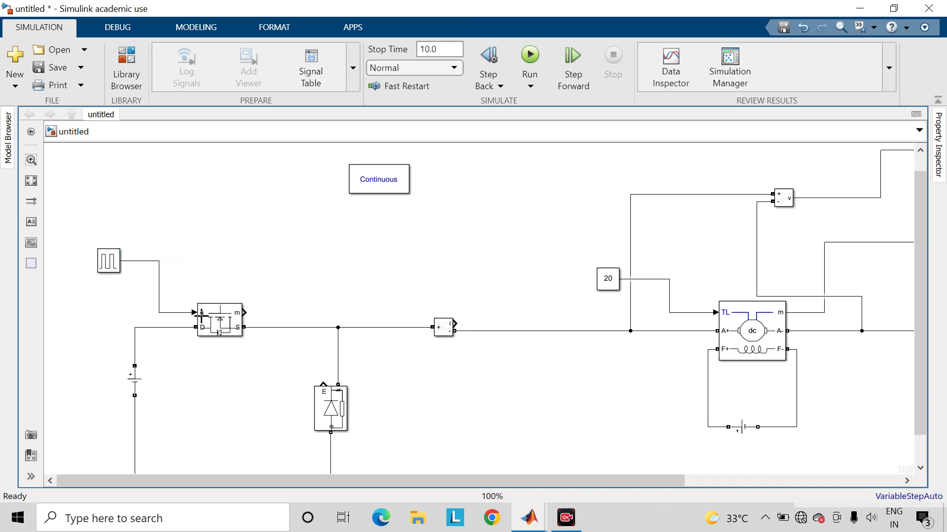
double_click(108, 263)
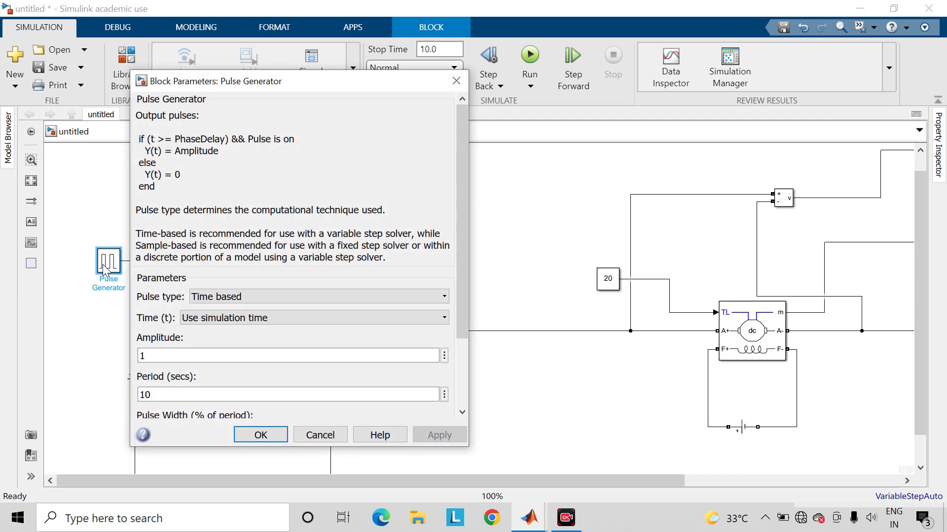
Give the Pulse Generator a 1/100 s period and 25% pulse width, then apply and close.
scroll(262, 353, "down", 3)
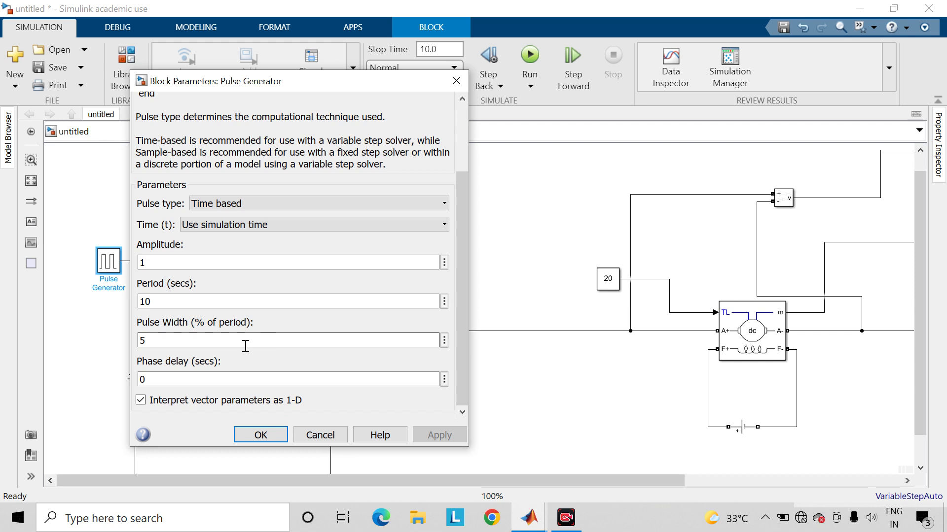
double_click(187, 300)
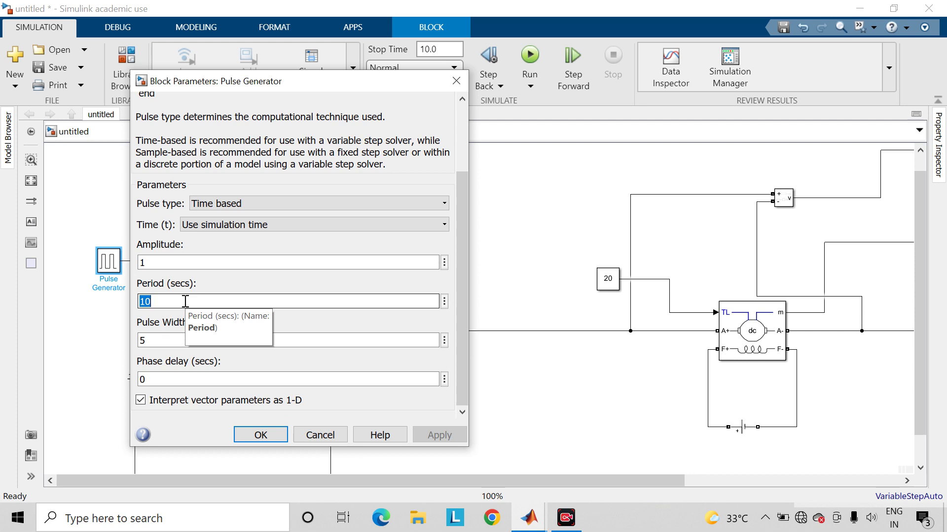
type("1/100")
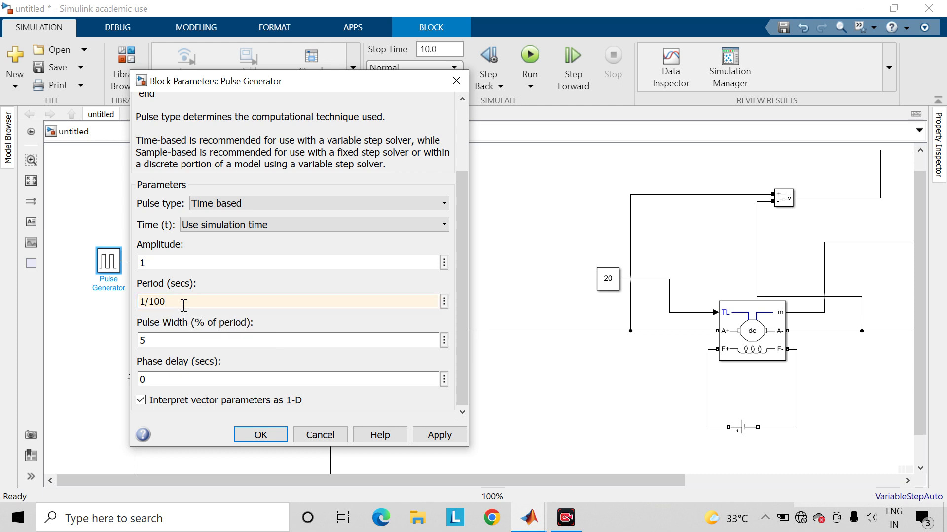
left_click(184, 341)
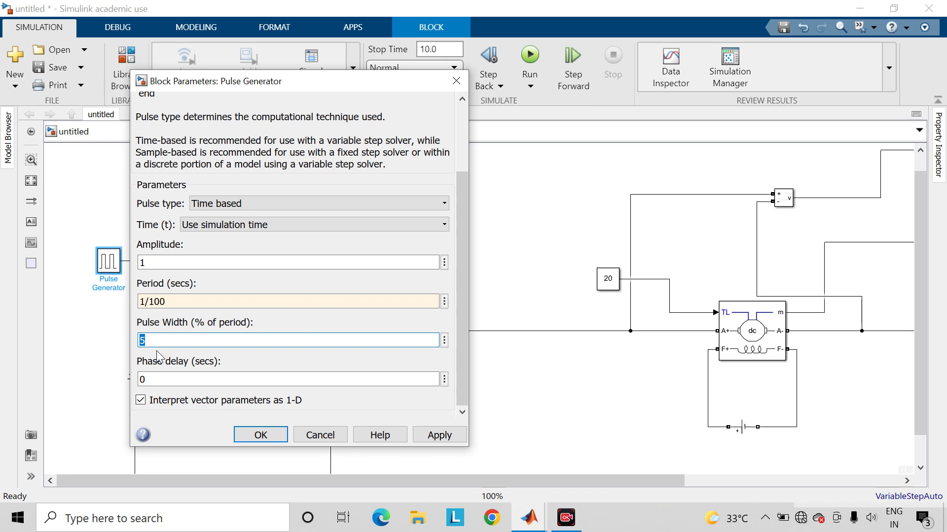
type("25")
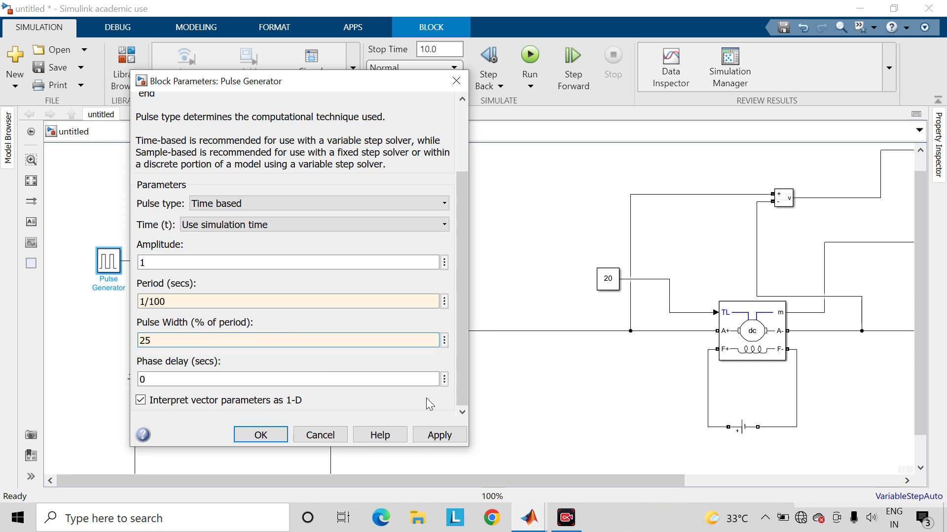
left_click(436, 436)
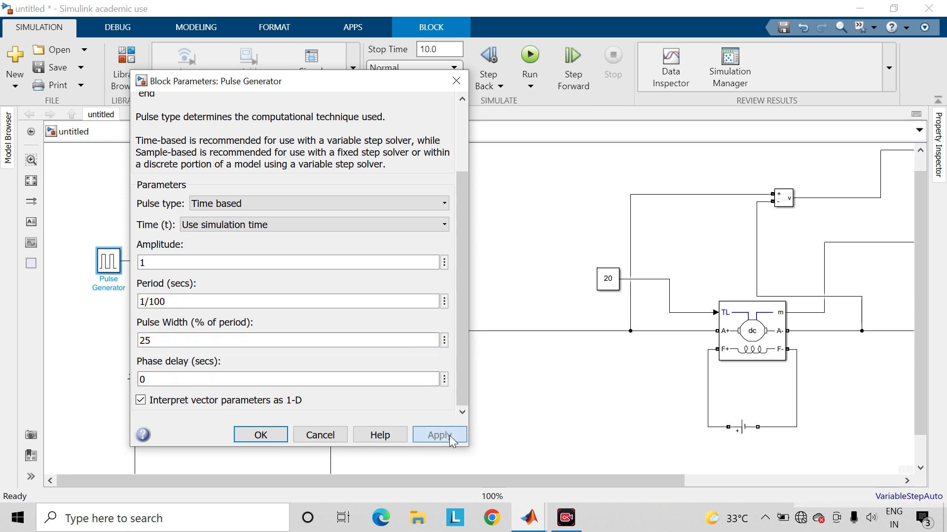
left_click(264, 438)
left_click(264, 441)
key("space")
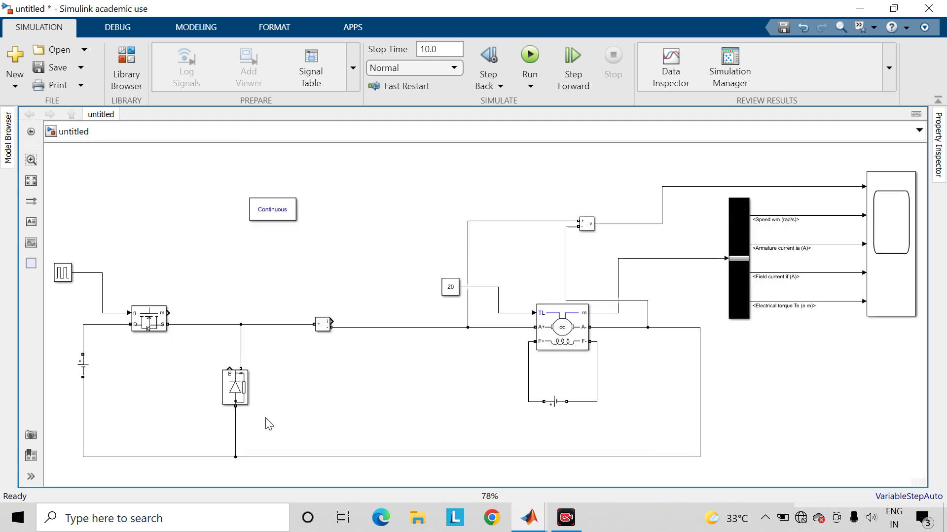
Set the simulation stop time to 5 s.
left_click(450, 47)
type("5")
key("Return")
Save the model as c1 and run the simulation.
left_click(61, 70)
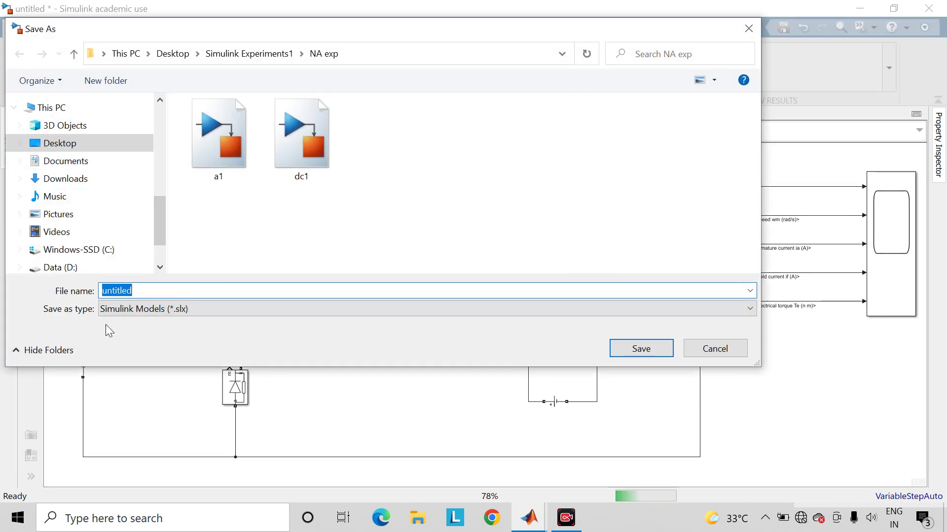
type("c1")
key("Return")
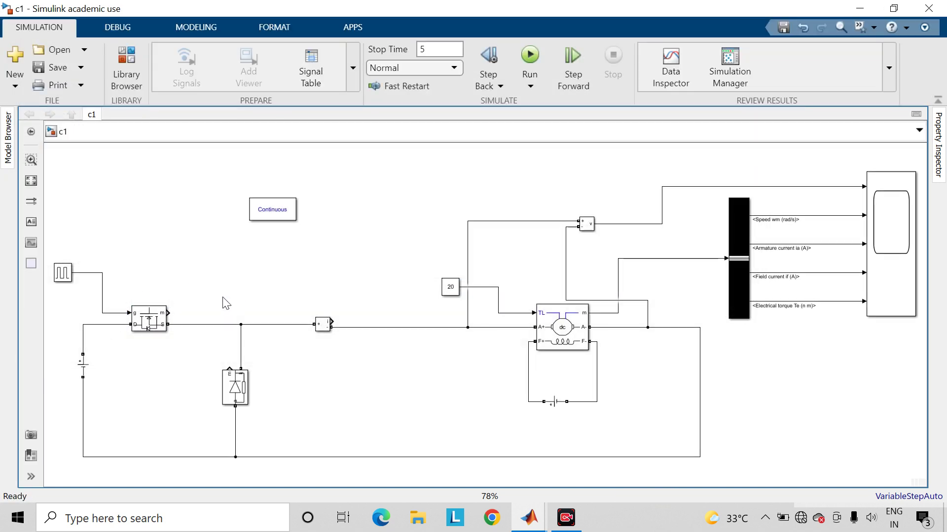
left_click(535, 56)
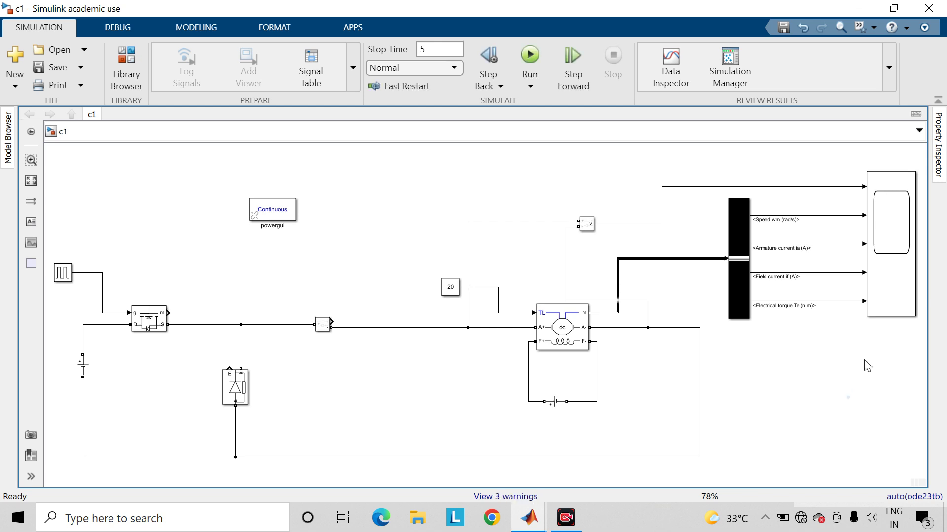
double_click(902, 275)
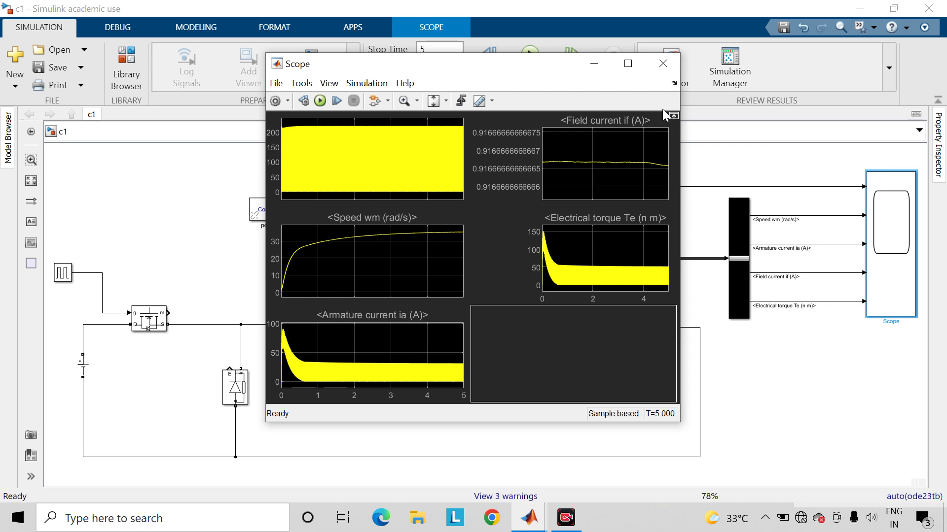
left_click(627, 64)
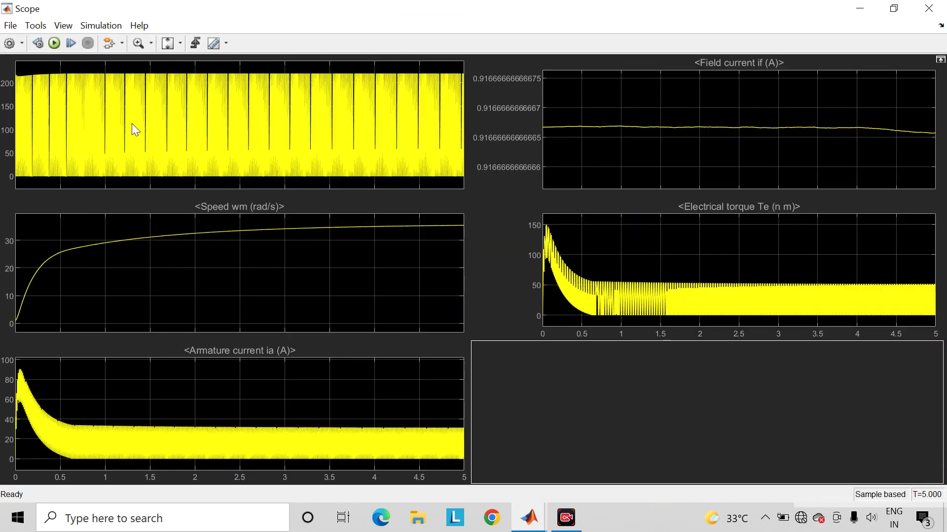
left_click(150, 43)
left_click(177, 92)
left_click_drag(150, 96, 248, 121)
left_click_drag(137, 114, 323, 116)
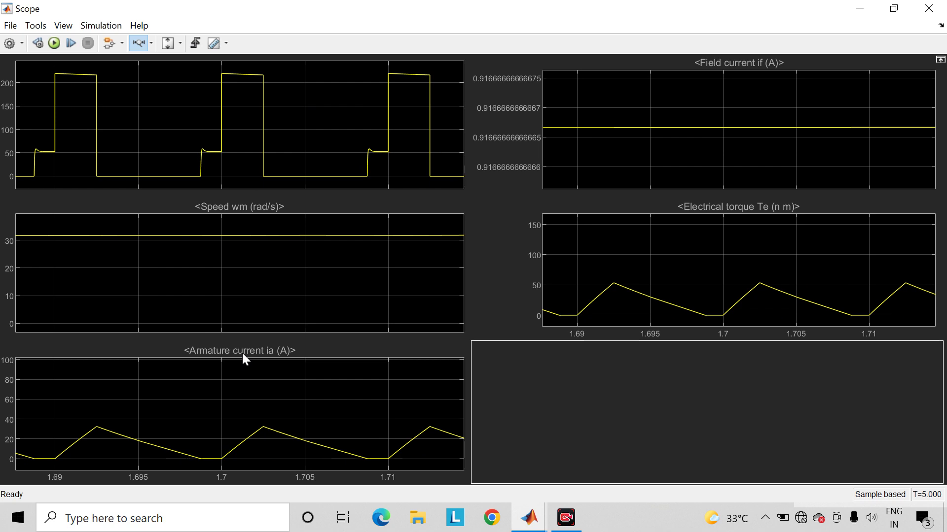
left_click(181, 44)
left_click(171, 81)
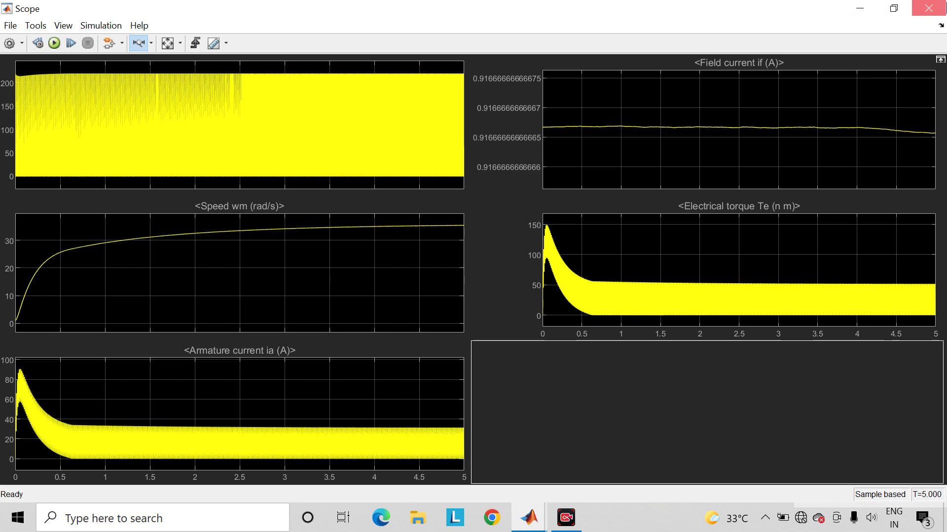
left_click(929, 8)
left_click(355, 246)
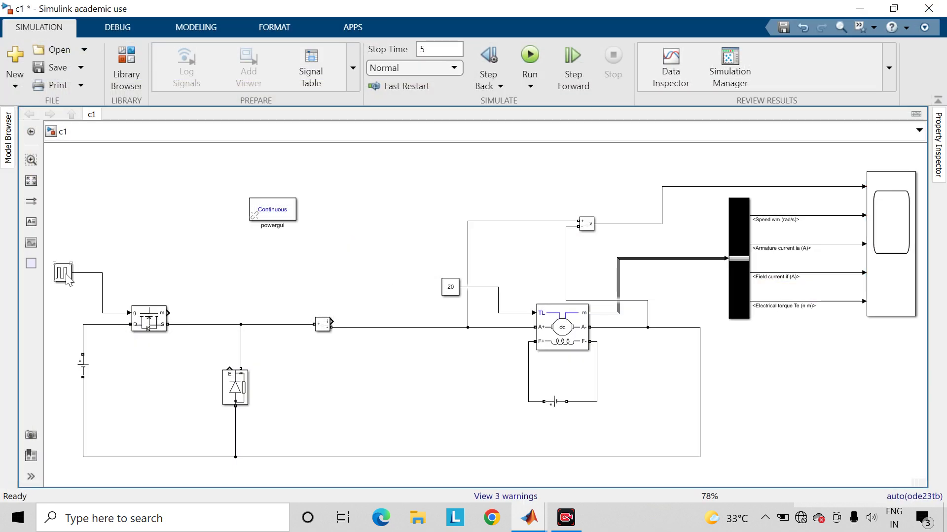
Change the Pulse Generator period to 1/500 s and enter a new pulse width percentage.
double_click(62, 273)
scroll(174, 340, "down", 3)
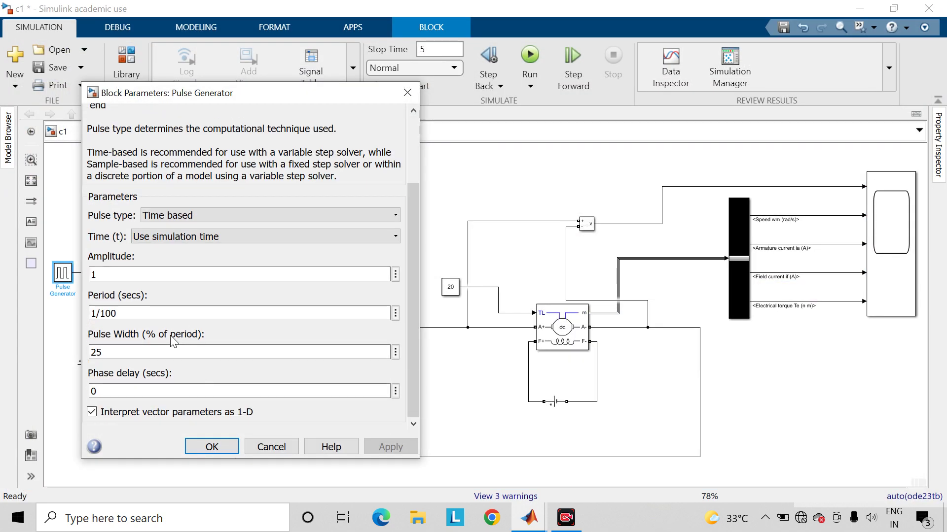
double_click(139, 314)
left_click(139, 314)
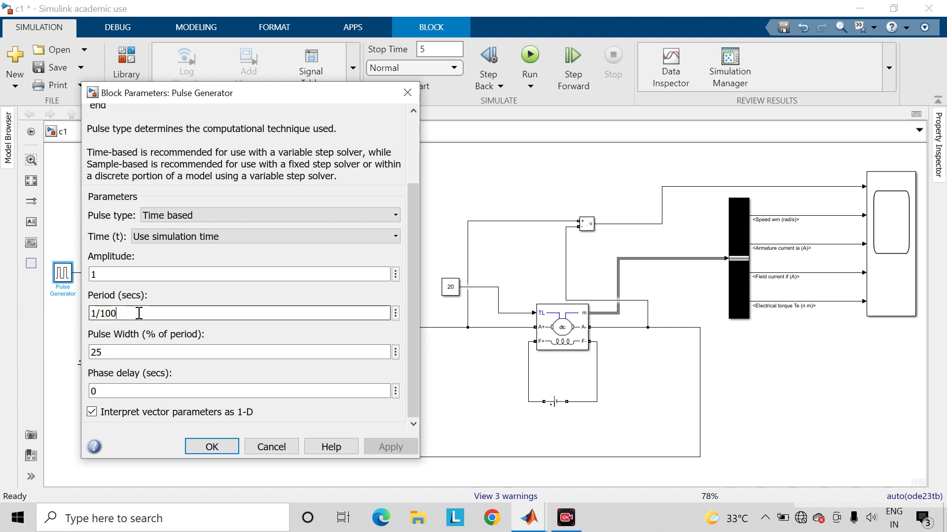
key("BackSpace")
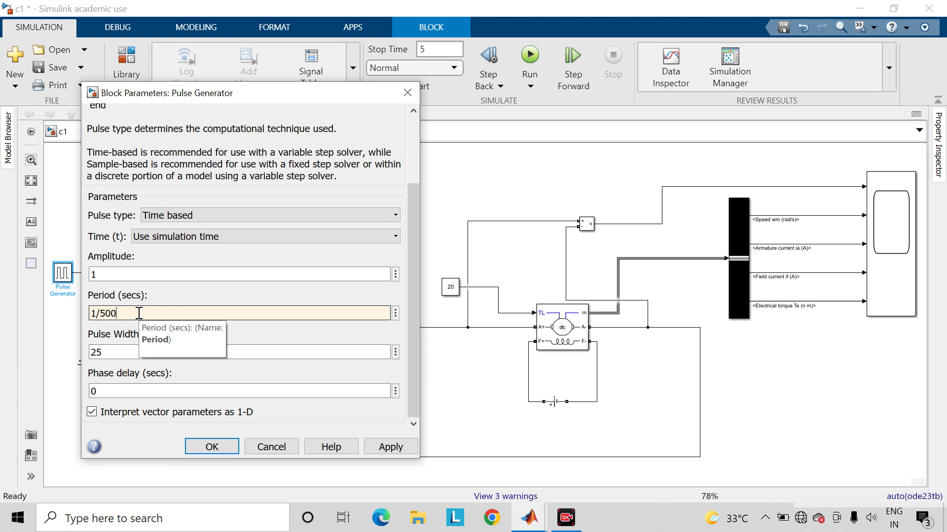
double_click(130, 349)
type("5")
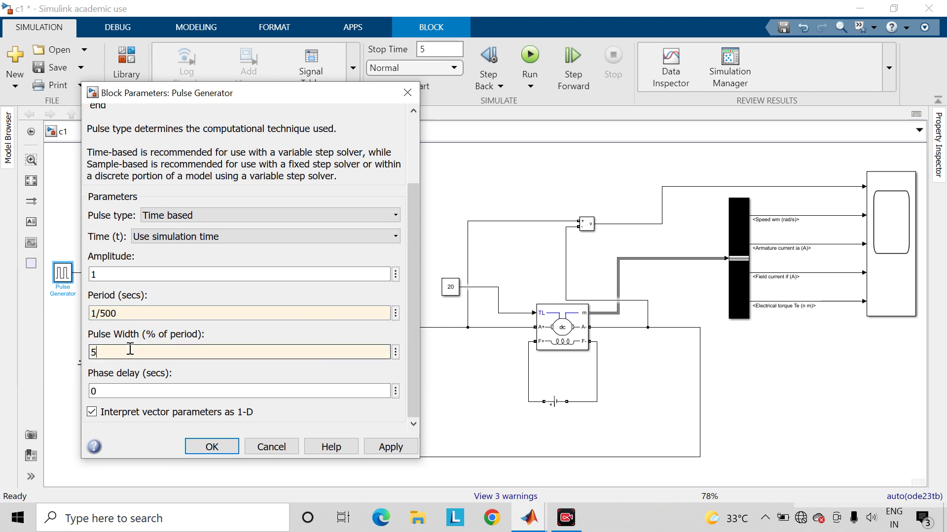
key("Return")
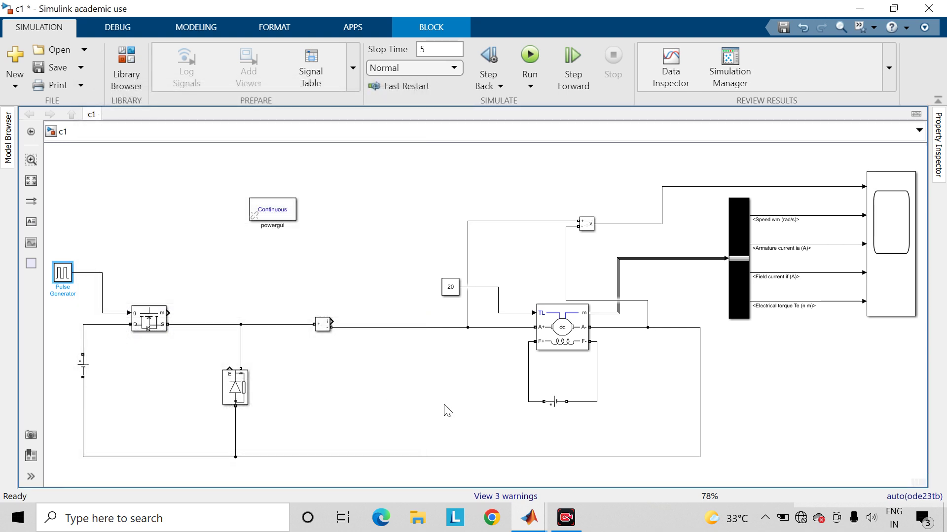
left_click(447, 410)
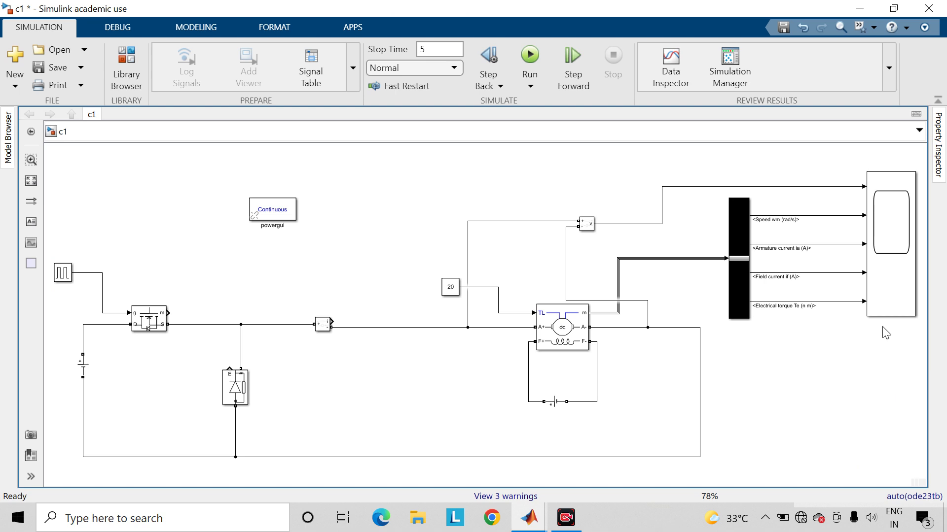
Label the armature voltage signal line 'arm vtg'.
scroll(697, 206, "up", 2)
double_click(702, 182)
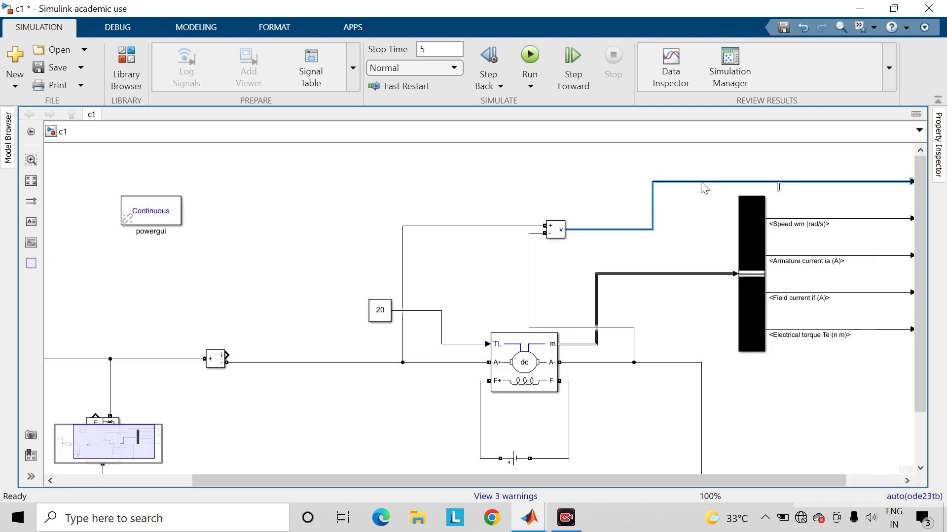
type("arm")
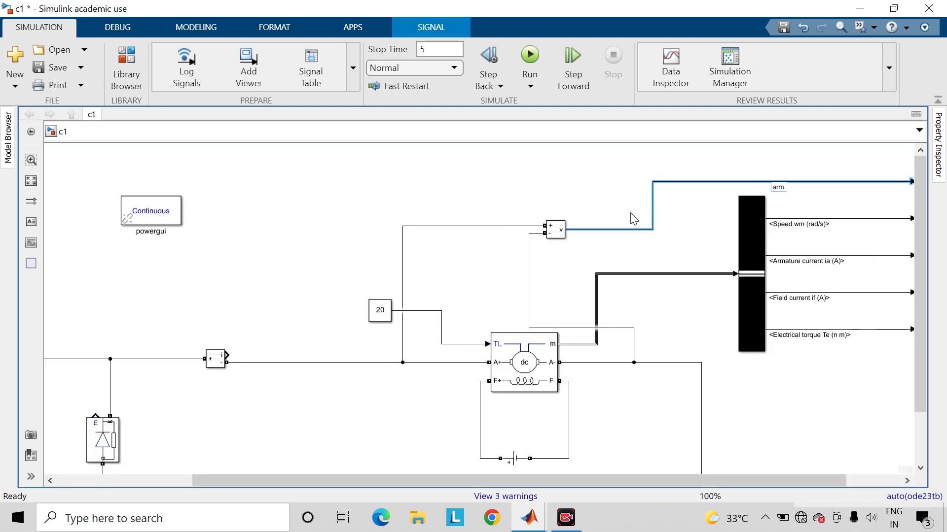
type(" vtg")
scroll(729, 219, "up", 1)
left_click(718, 232)
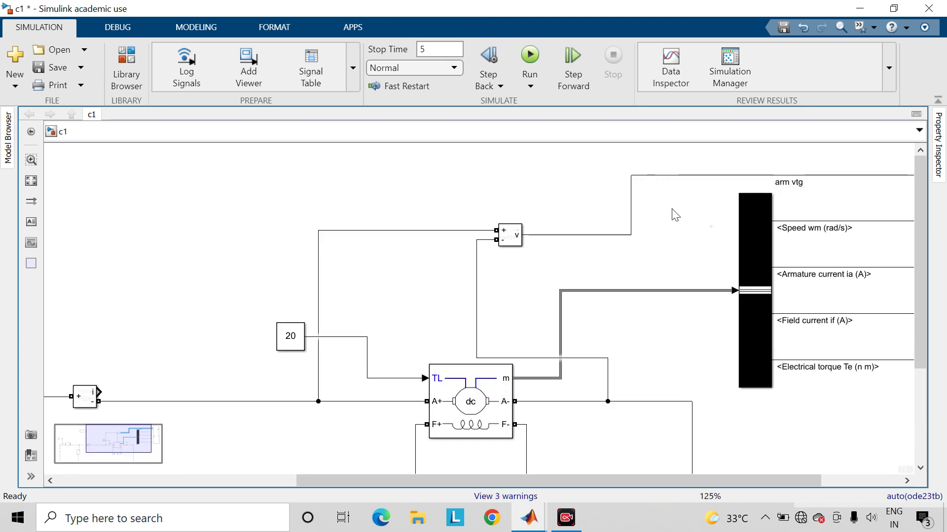
Save the c1 model, rerun the simulation, and open the Scope waveforms.
left_click(47, 69)
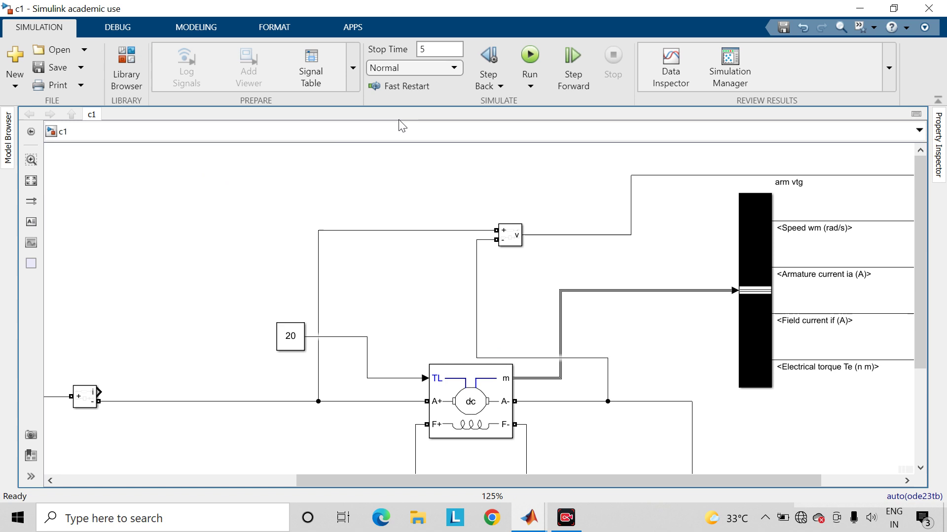
left_click(531, 56)
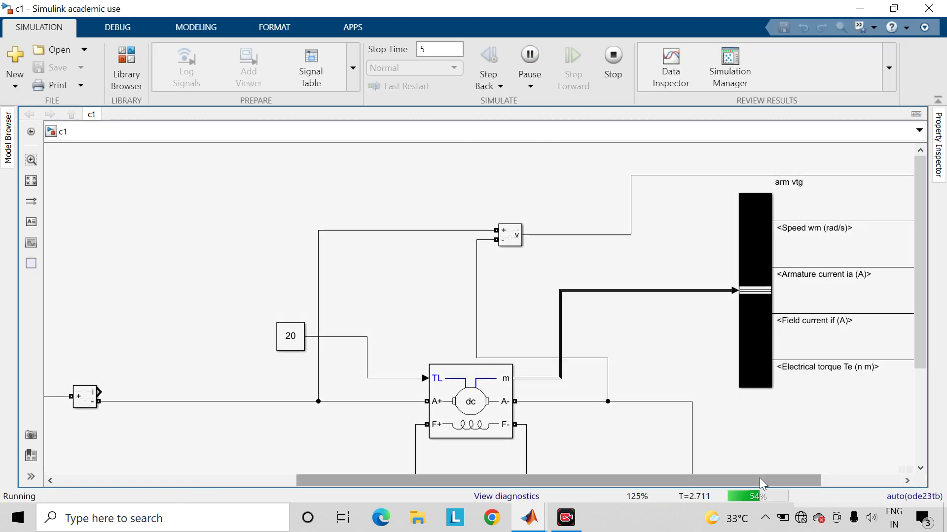
left_click_drag(760, 478, 839, 480)
left_click(868, 316)
double_click(867, 316)
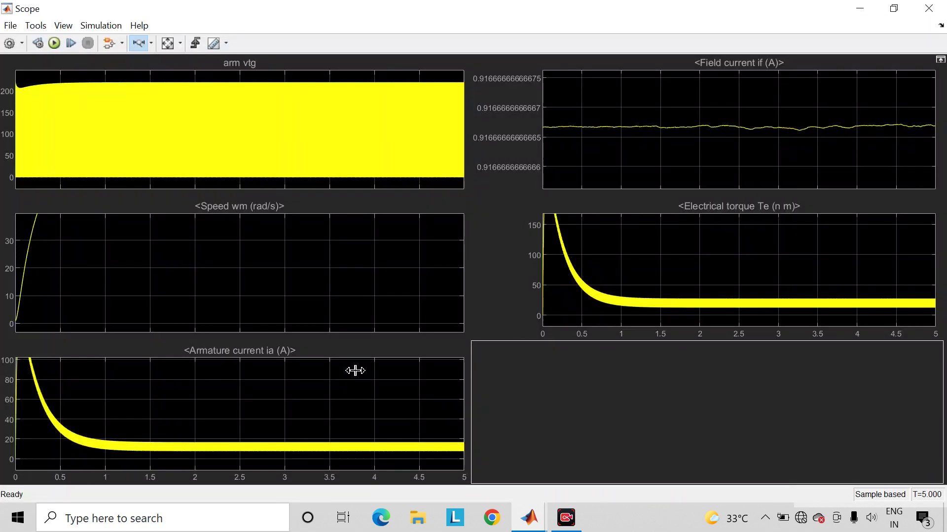
left_click(168, 45)
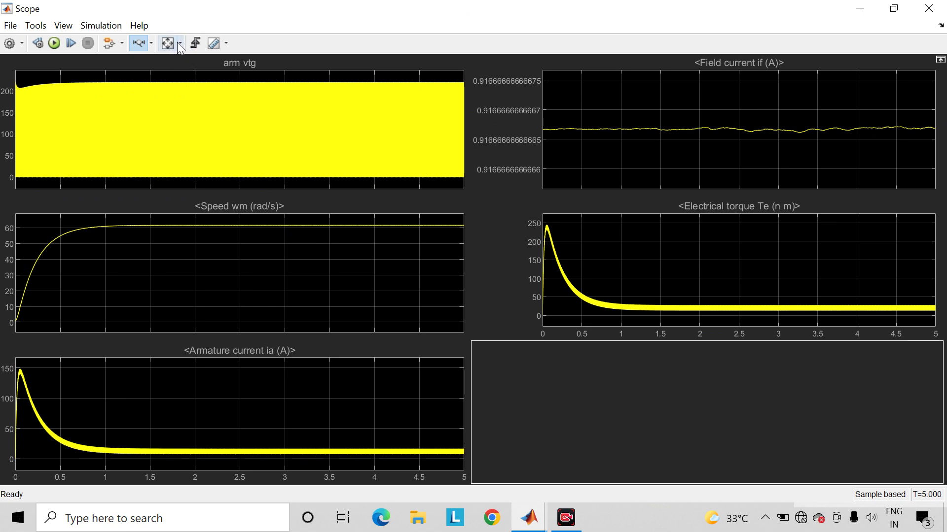
left_click(151, 43)
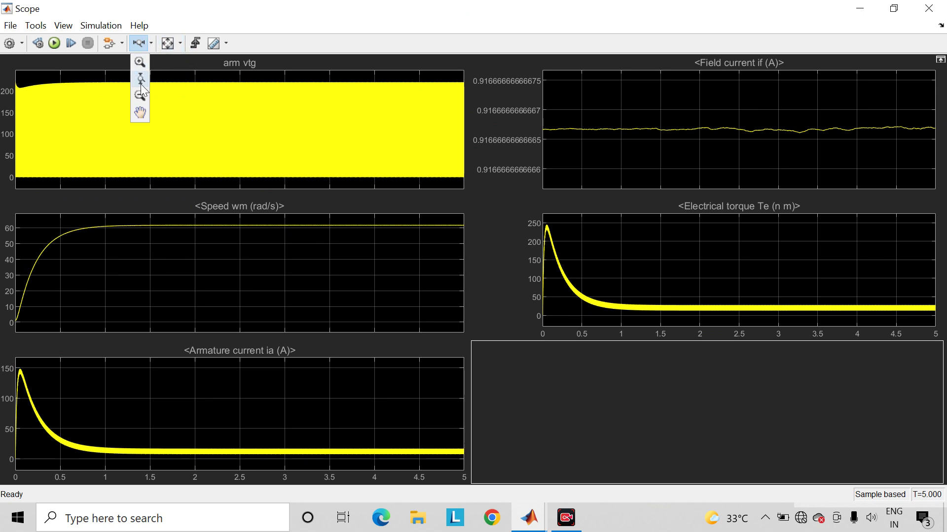
left_click(281, 51)
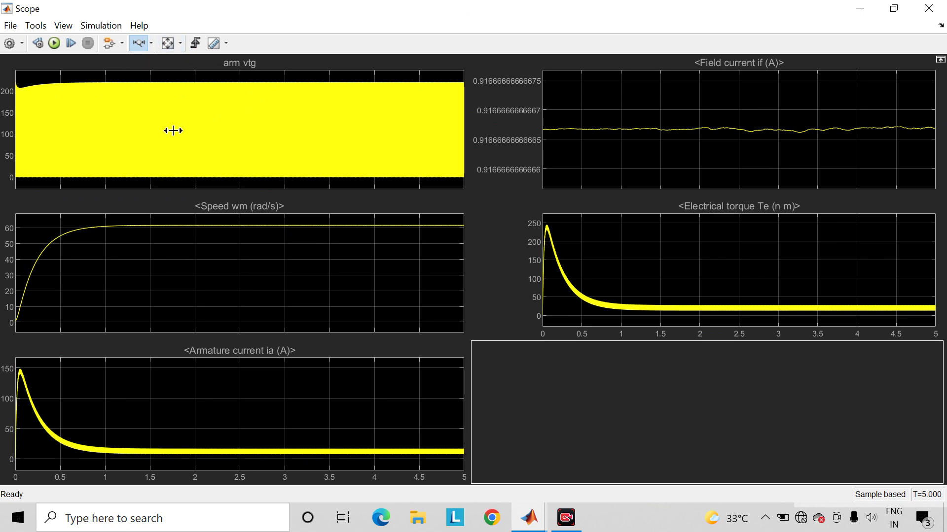
left_click_drag(175, 117, 228, 129)
left_click_drag(151, 129, 244, 131)
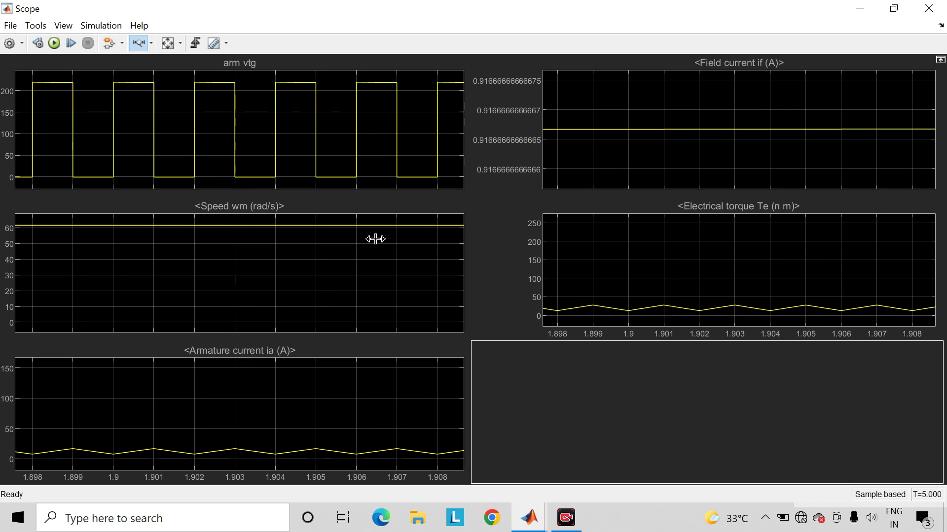
left_click(929, 9)
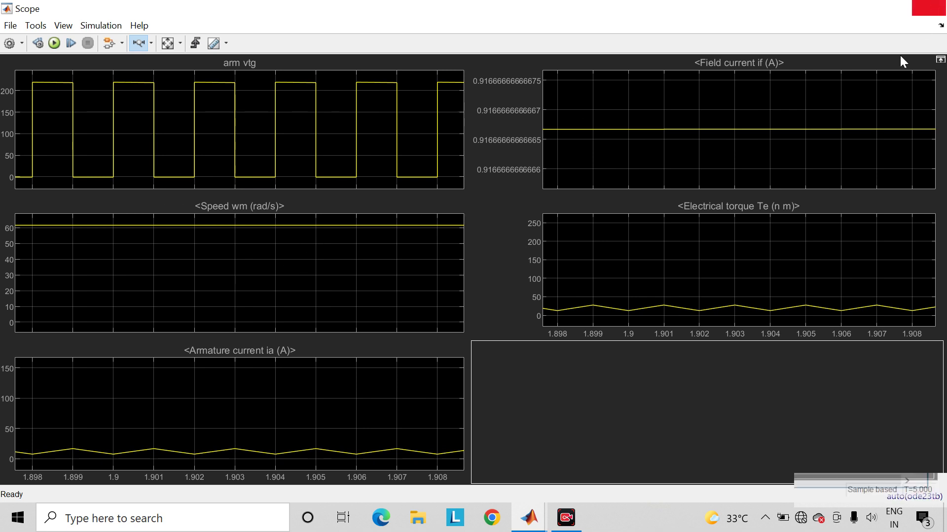
left_click(269, 298)
Reopen the Pulse Generator parameters to review its 1/500 s period and 50% pulse width.
key("space")
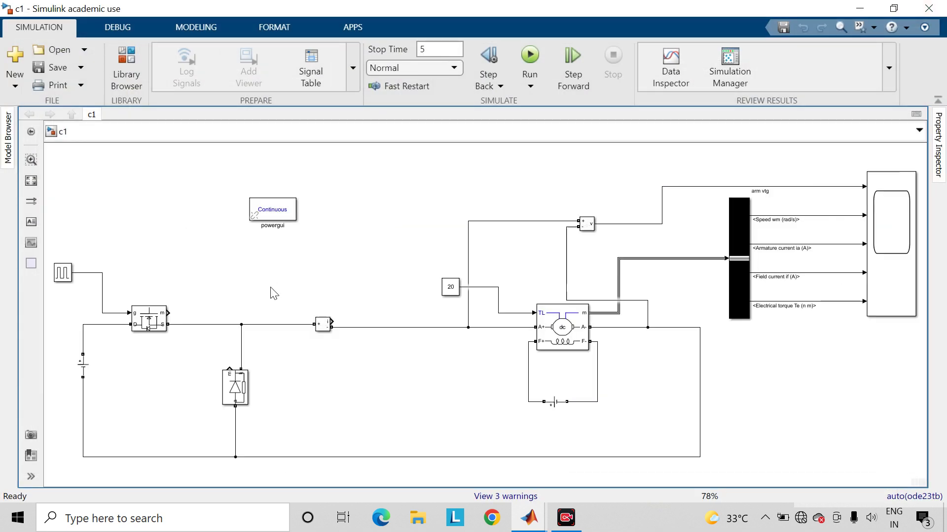
double_click(63, 273)
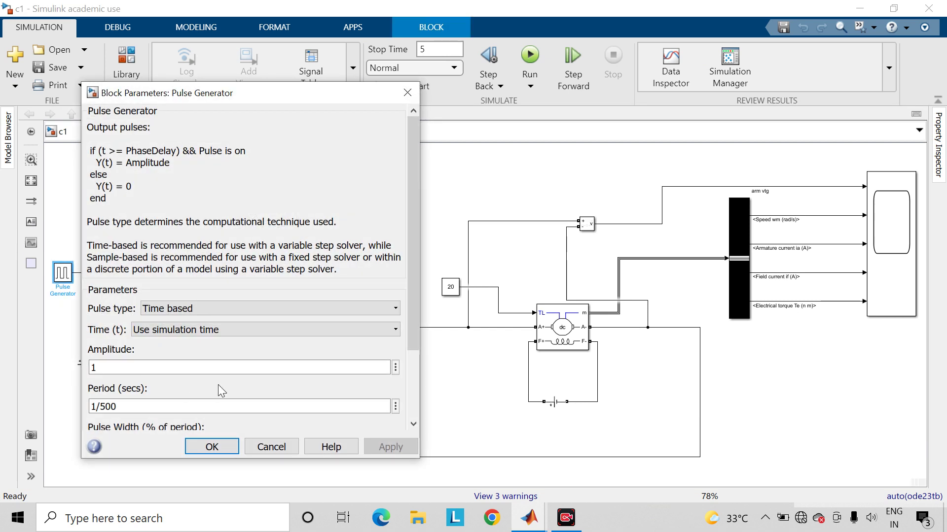
scroll(218, 384, "down", 3)
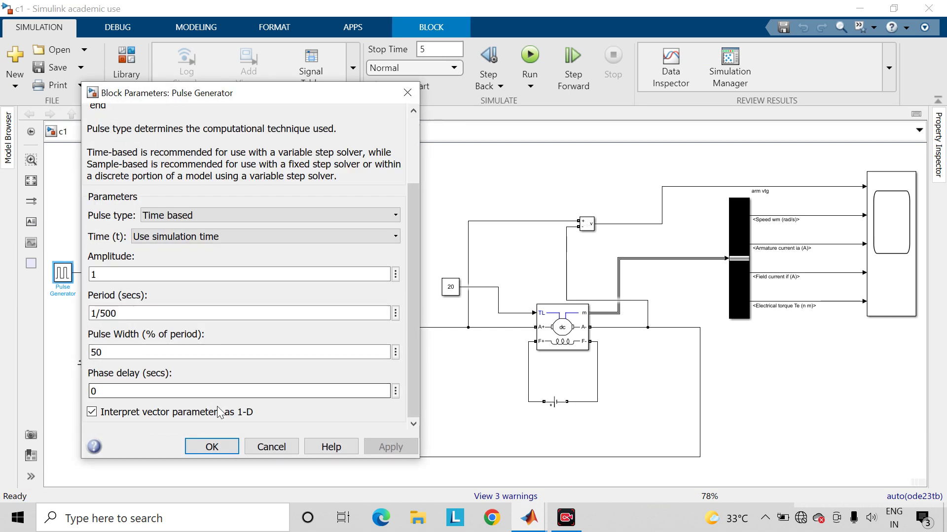